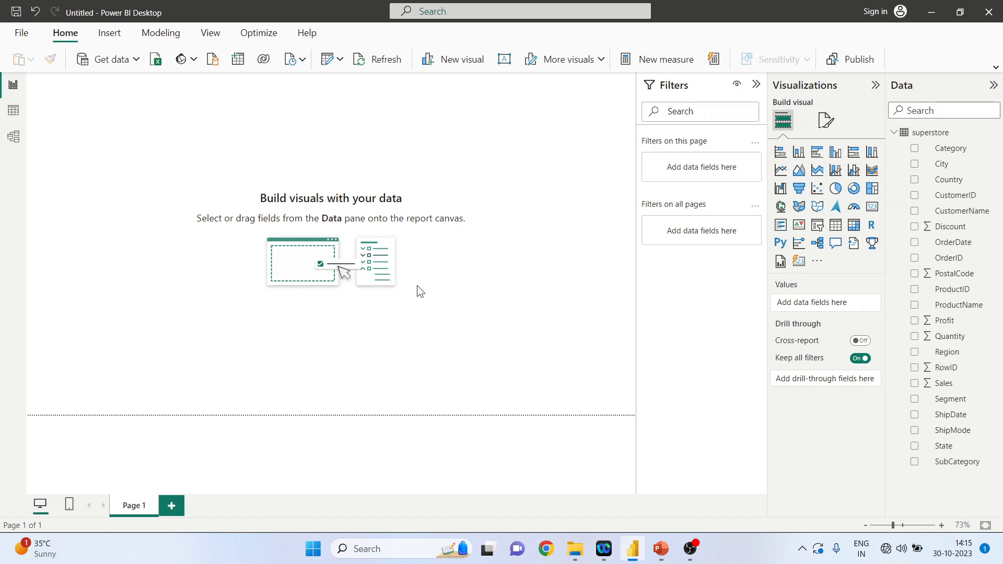
- Add a card visual to the report page and use the superstore Sales field as its value
{"action": "left_click", "coordinate": [873, 208]}
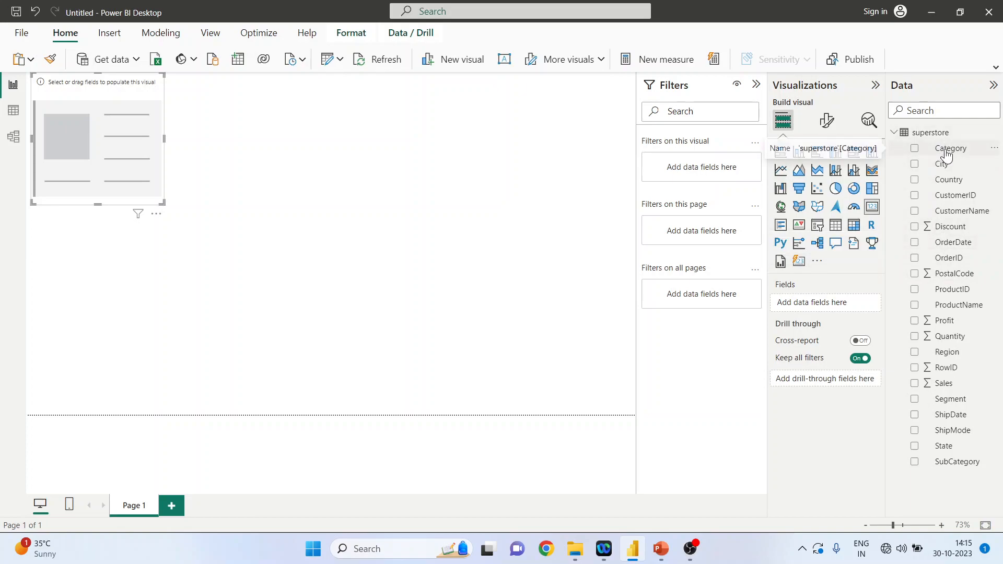
{"action": "left_click", "coordinate": [941, 384]}
{"action": "left_click_drag", "start_coordinate": [943, 389], "coordinate": [826, 307]}
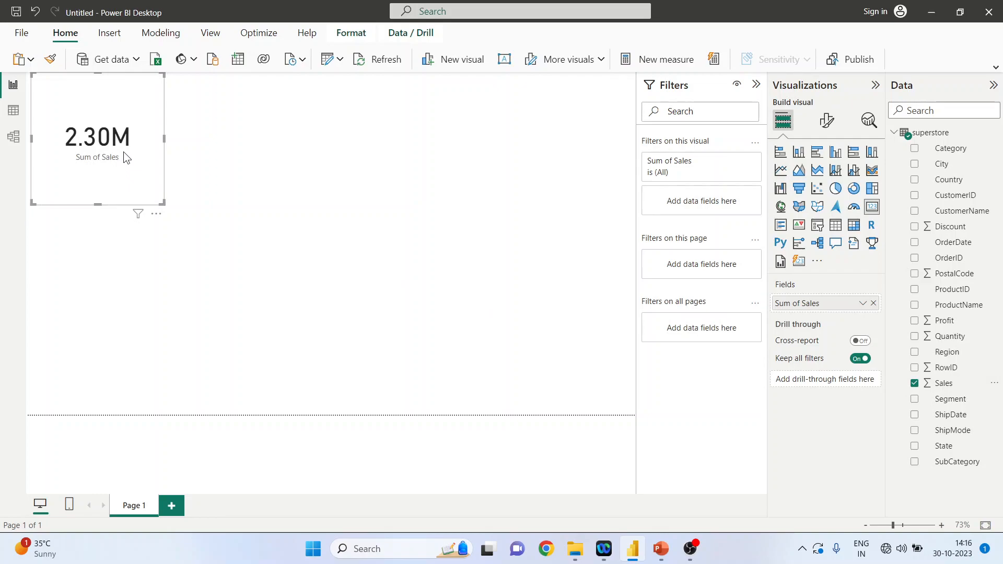
- Format the card's callout value in bold with the dark orange recent color
{"action": "left_click", "coordinate": [828, 128]}
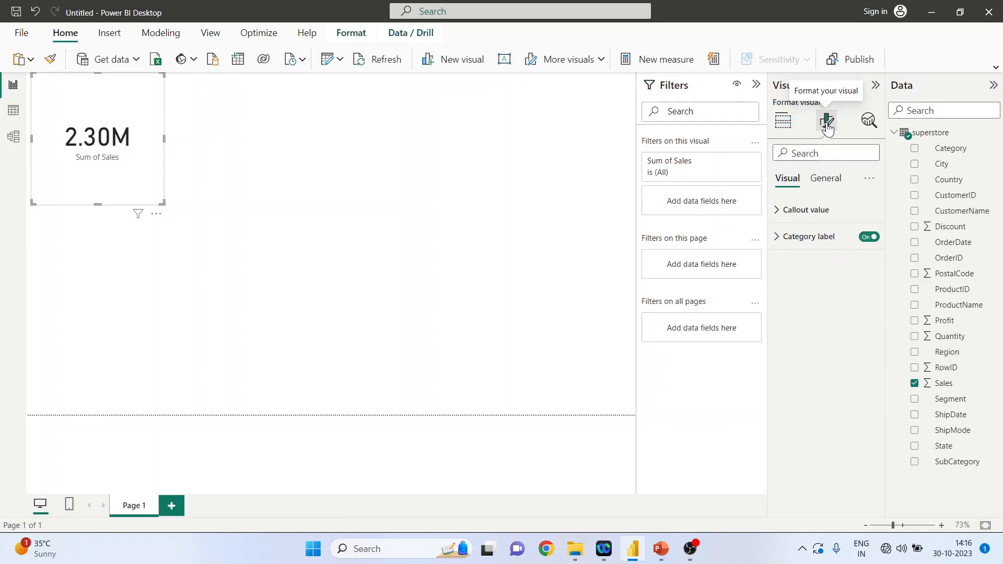
{"action": "left_click", "coordinate": [777, 210]}
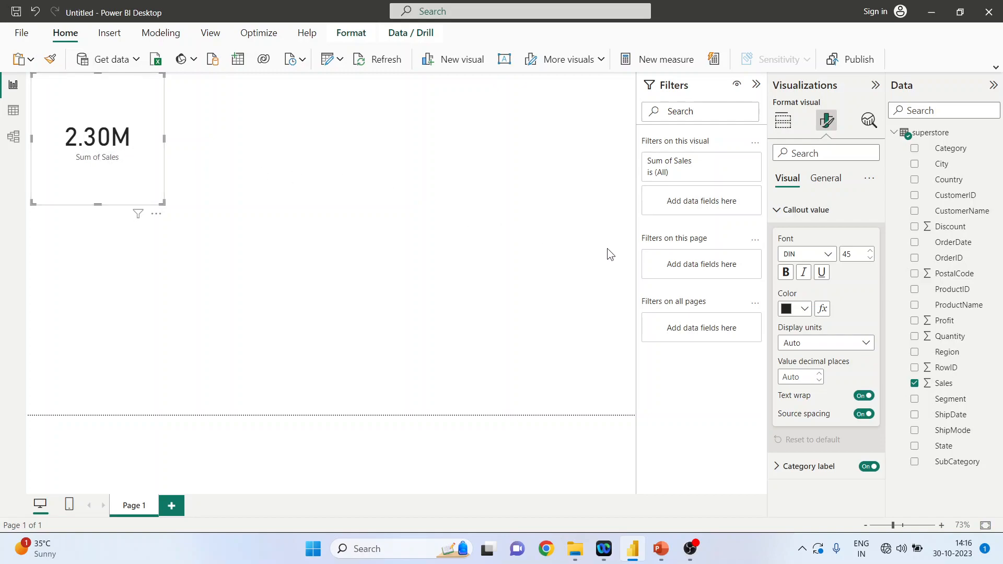
{"action": "left_click", "coordinate": [805, 310]}
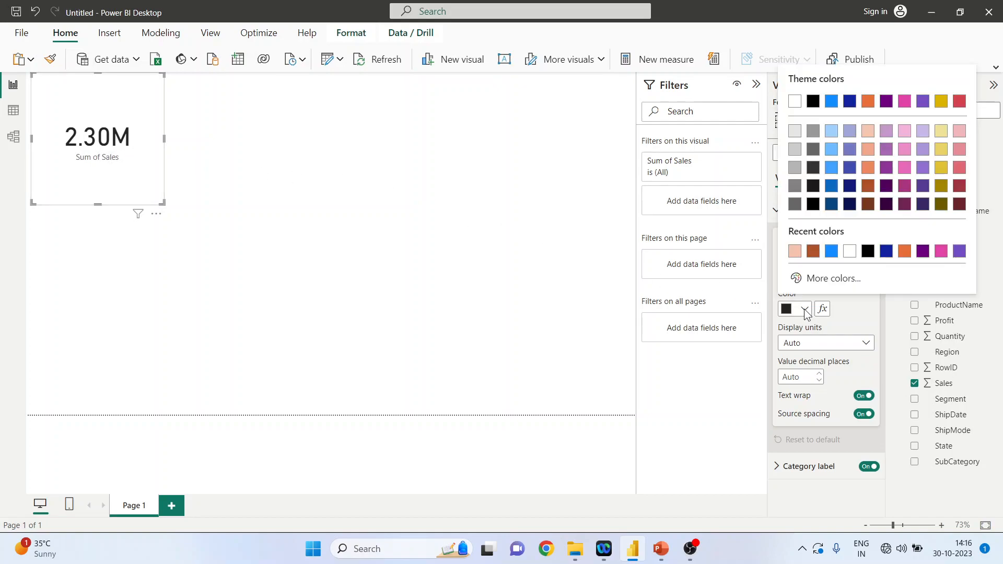
{"action": "left_click", "coordinate": [814, 253]}
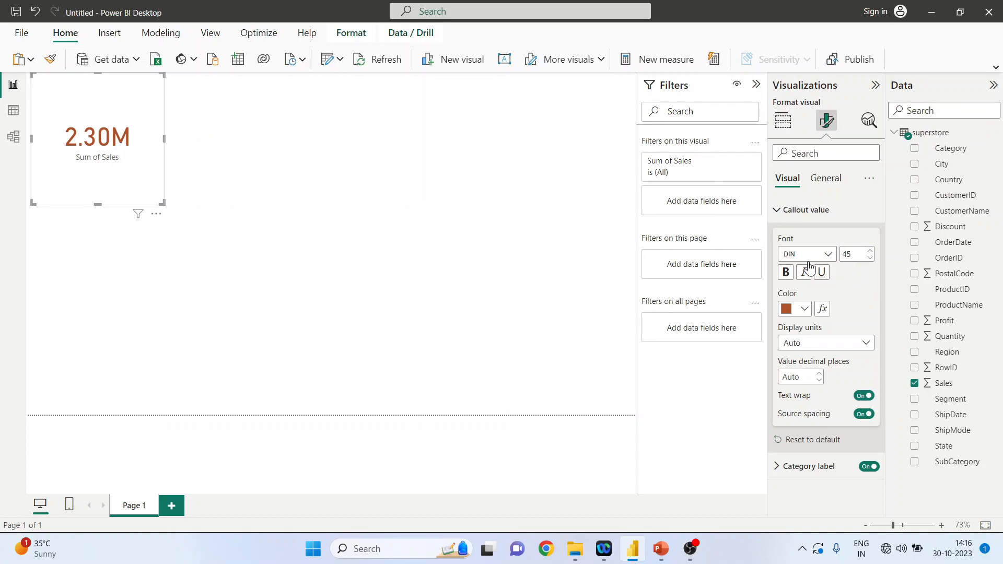
{"action": "left_click", "coordinate": [786, 275]}
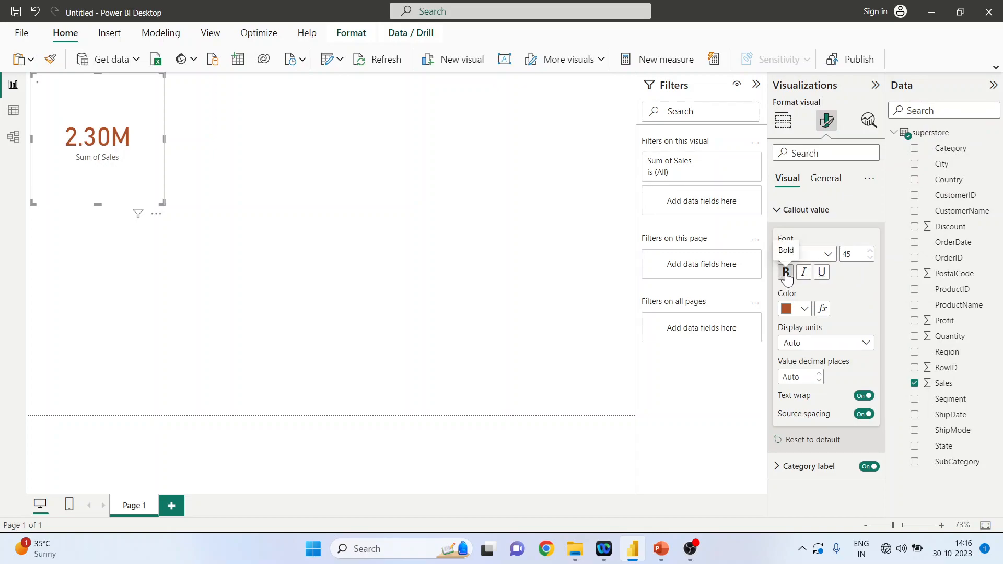
- Try Thousands as the callout value's display units, and settle on Millions
{"action": "left_click", "coordinate": [866, 345]}
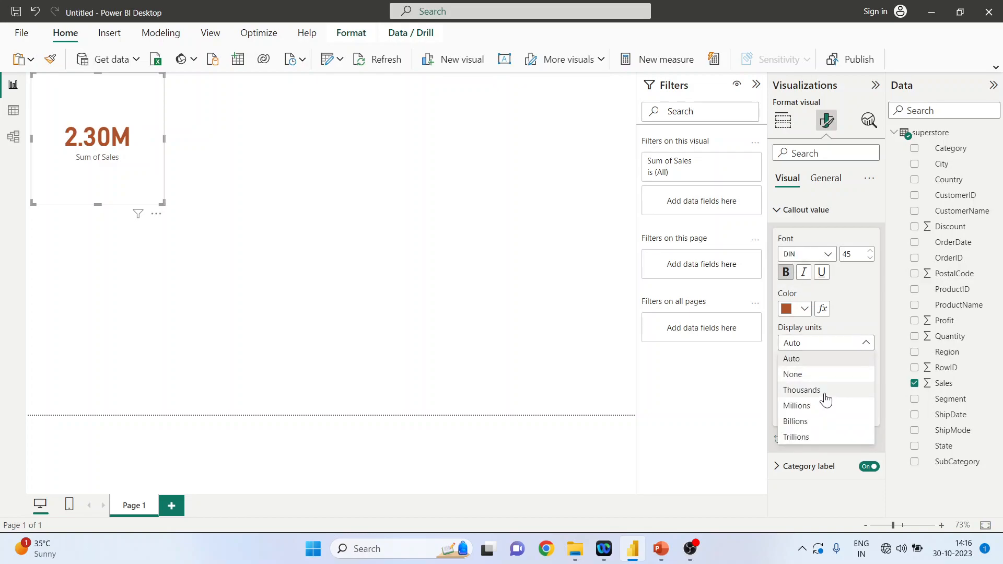
{"action": "left_click", "coordinate": [824, 392]}
{"action": "left_click", "coordinate": [866, 344]}
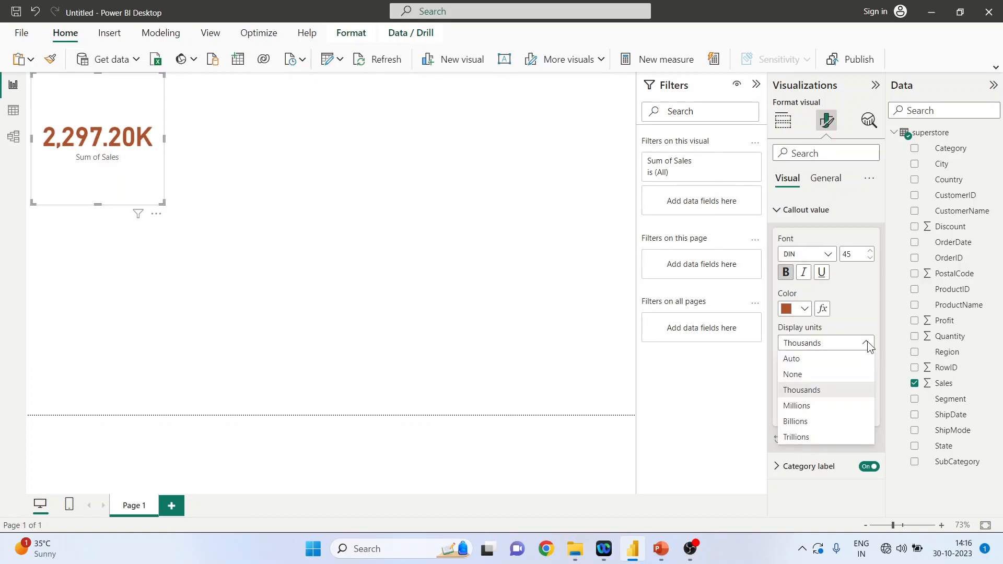
{"action": "left_click", "coordinate": [823, 408]}
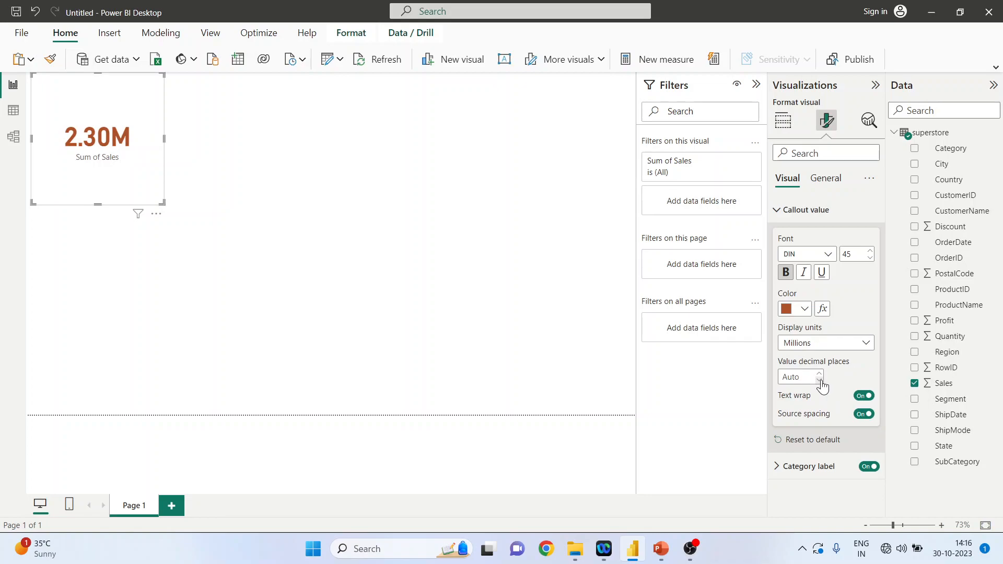
- Set the card's category label color to purple and its font size to 15
{"action": "left_click", "coordinate": [779, 467]}
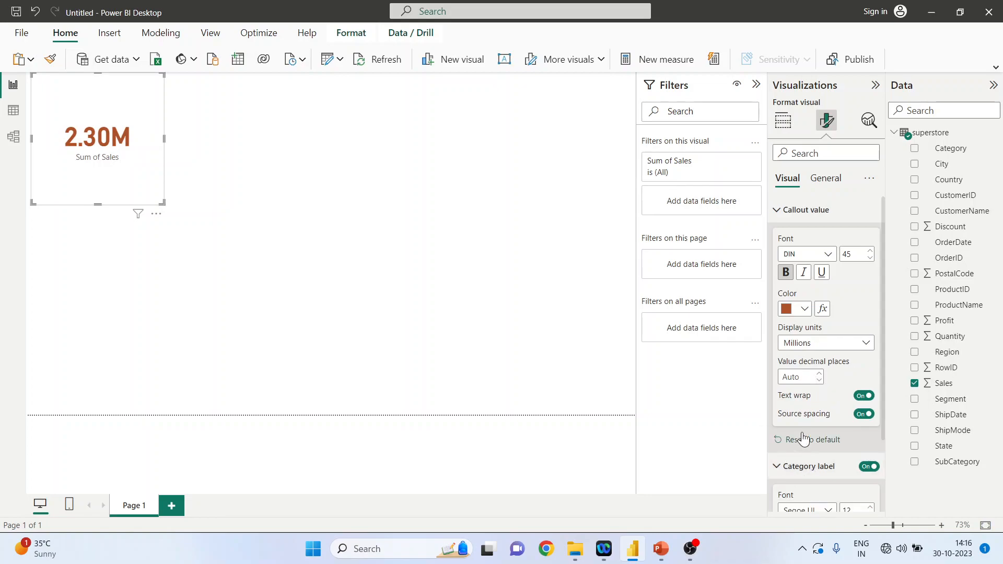
{"action": "scroll", "coordinate": [804, 424], "scroll_direction": "down", "scroll_amount": 2}
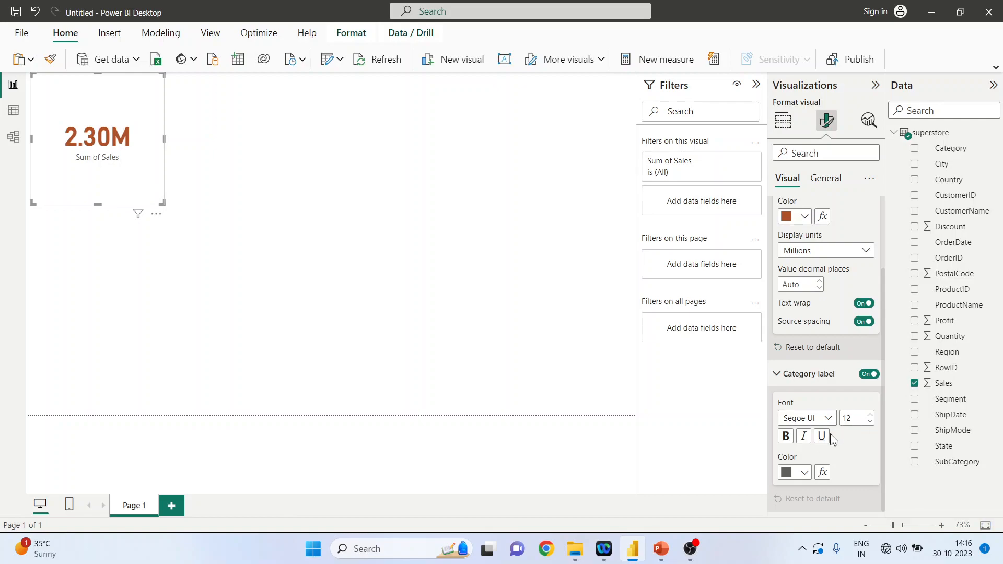
{"action": "left_click", "coordinate": [804, 473]}
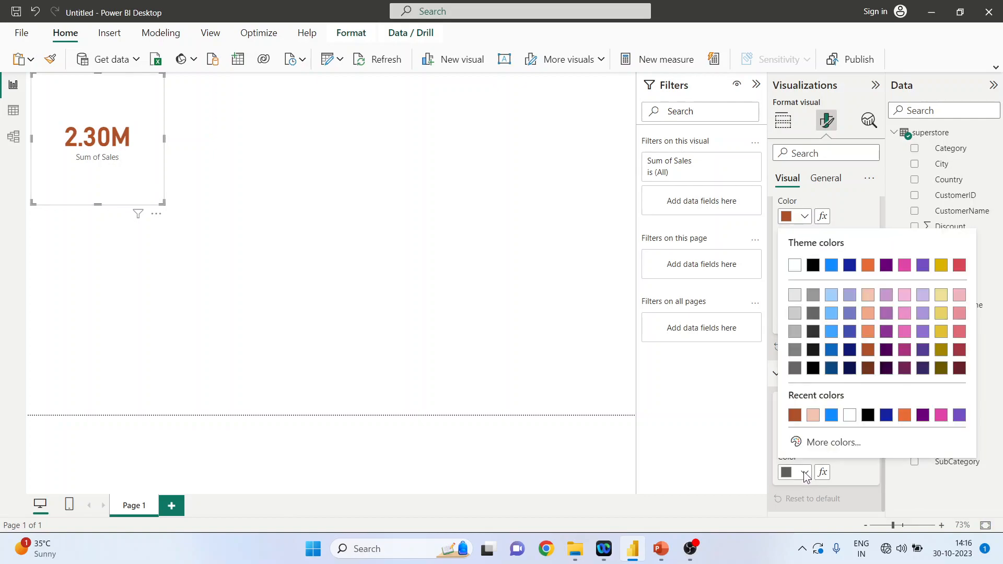
{"action": "left_click", "coordinate": [887, 333]}
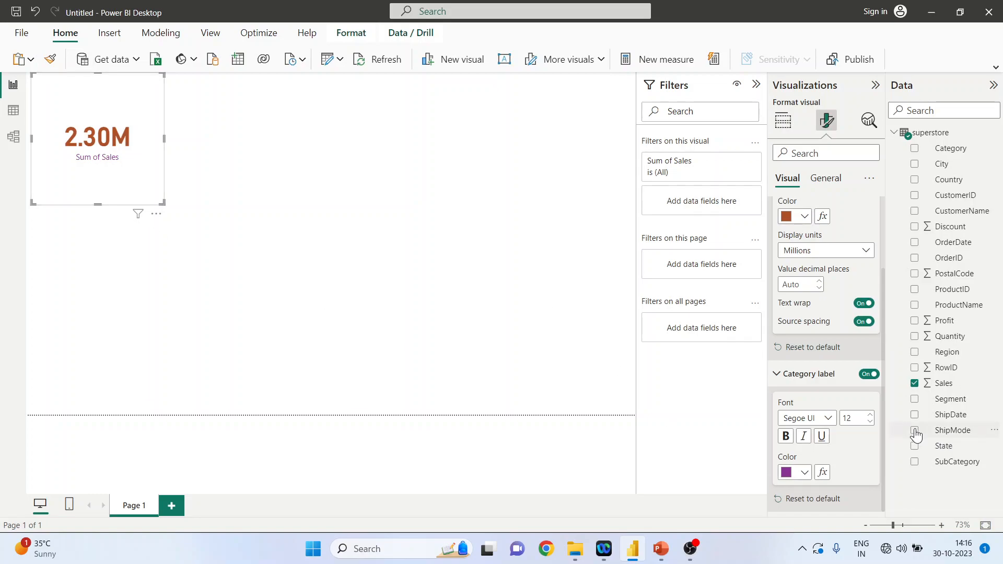
{"action": "left_click", "coordinate": [871, 415]}
{"action": "left_click", "coordinate": [870, 415]}
{"action": "left_click", "coordinate": [871, 415]}
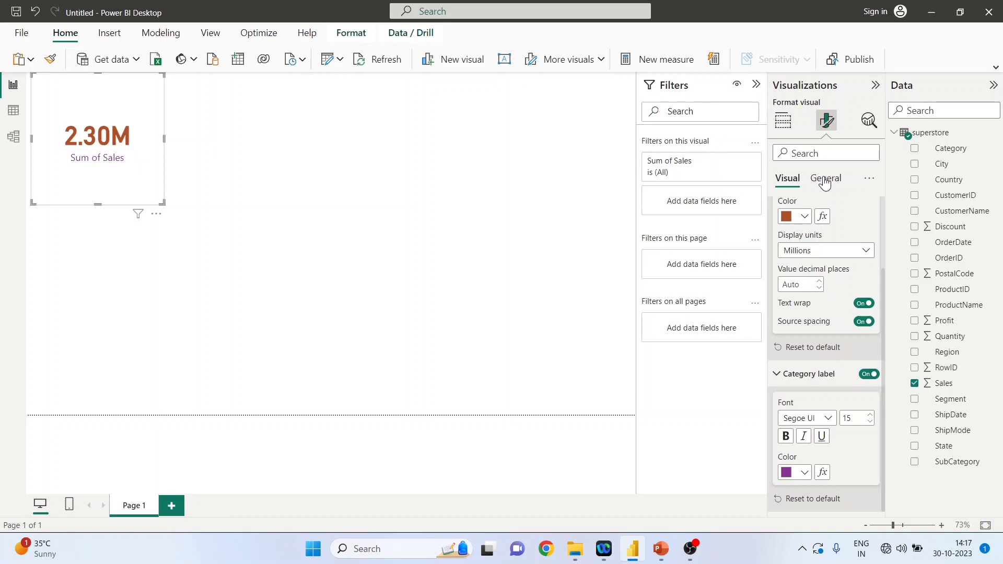
- Set the card's height to 285 in its general size properties
{"action": "left_click", "coordinate": [826, 179]}
{"action": "left_click", "coordinate": [777, 213]}
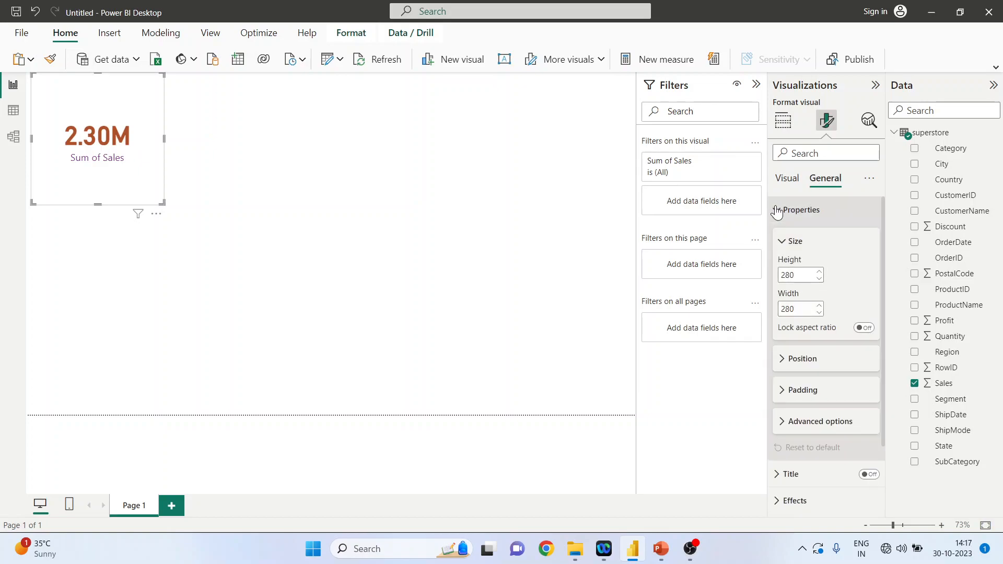
{"action": "left_click", "coordinate": [820, 273]}
{"action": "left_click", "coordinate": [820, 273]}
{"action": "left_click", "coordinate": [820, 273]}
{"action": "left_click", "coordinate": [820, 273]}
{"action": "left_click", "coordinate": [820, 273]}
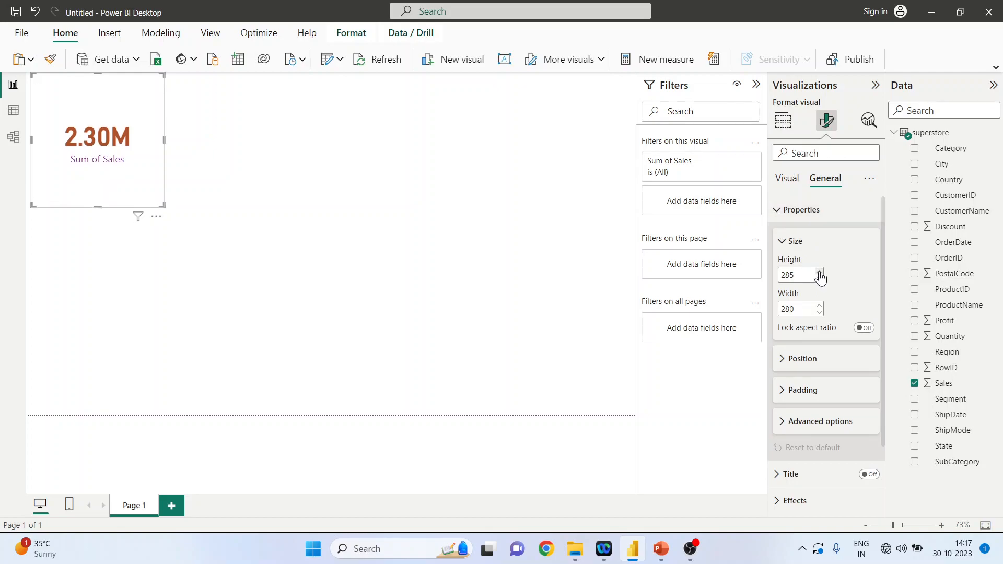
- Set the card's width to 286
{"action": "left_click", "coordinate": [820, 306]}
{"action": "left_click", "coordinate": [820, 307]}
{"action": "left_click", "coordinate": [819, 306]}
{"action": "left_click", "coordinate": [819, 307]}
{"action": "left_click", "coordinate": [819, 306]}
{"action": "left_click", "coordinate": [819, 306]}
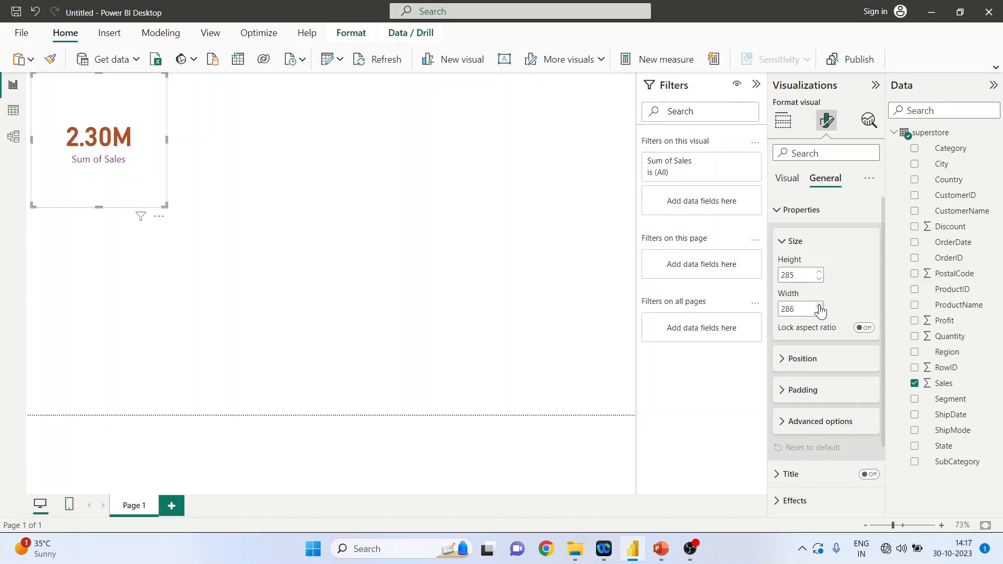
- Set the card's horizontal position on the page to 20
{"action": "left_click", "coordinate": [801, 358]}
{"action": "scroll", "coordinate": [800, 345], "scroll_direction": "down", "scroll_amount": 3}
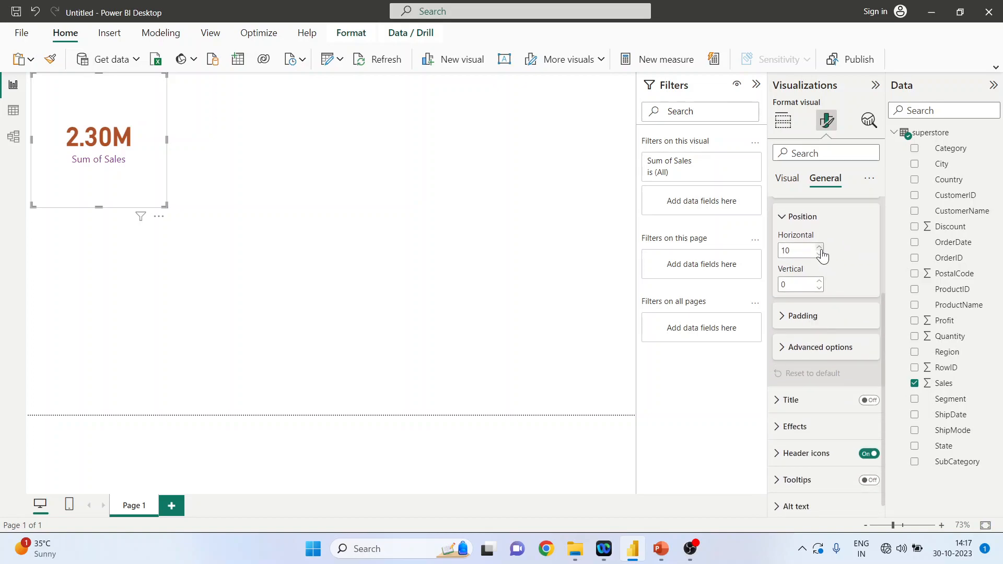
{"action": "left_click", "coordinate": [820, 248]}
{"action": "left_click", "coordinate": [819, 248]}
{"action": "left_click", "coordinate": [819, 248]}
{"action": "left_click", "coordinate": [820, 248]}
{"action": "left_click", "coordinate": [819, 248]}
{"action": "left_click", "coordinate": [819, 248]}
{"action": "left_click", "coordinate": [820, 247]}
{"action": "left_click", "coordinate": [820, 248]}
{"action": "left_click", "coordinate": [819, 249]}
{"action": "left_click", "coordinate": [819, 248]}
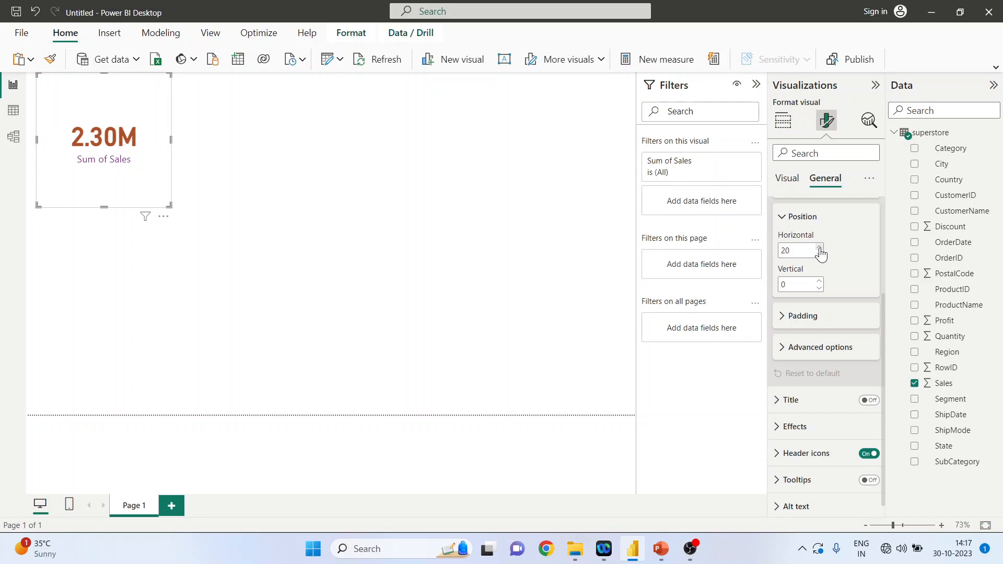
- Set the card's vertical position on the page to 8
{"action": "left_click", "coordinate": [820, 282]}
{"action": "left_click", "coordinate": [820, 282]}
{"action": "left_click", "coordinate": [819, 282]}
{"action": "left_click", "coordinate": [820, 282]}
{"action": "left_click", "coordinate": [820, 281]}
{"action": "left_click", "coordinate": [819, 282]}
{"action": "left_click", "coordinate": [820, 282]}
{"action": "left_click", "coordinate": [819, 282]}
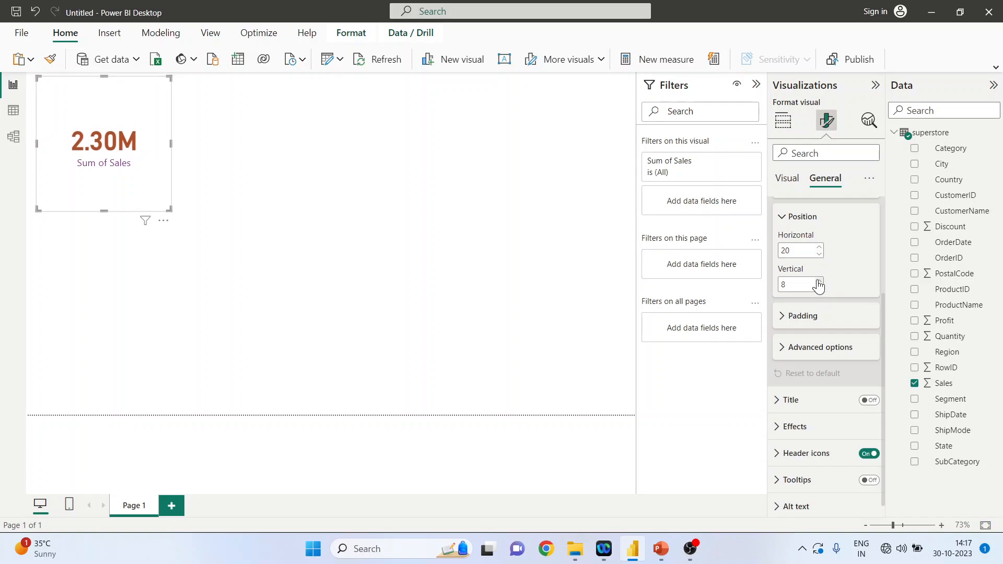
- Set the card's left padding to 12 px
{"action": "left_click", "coordinate": [790, 315]}
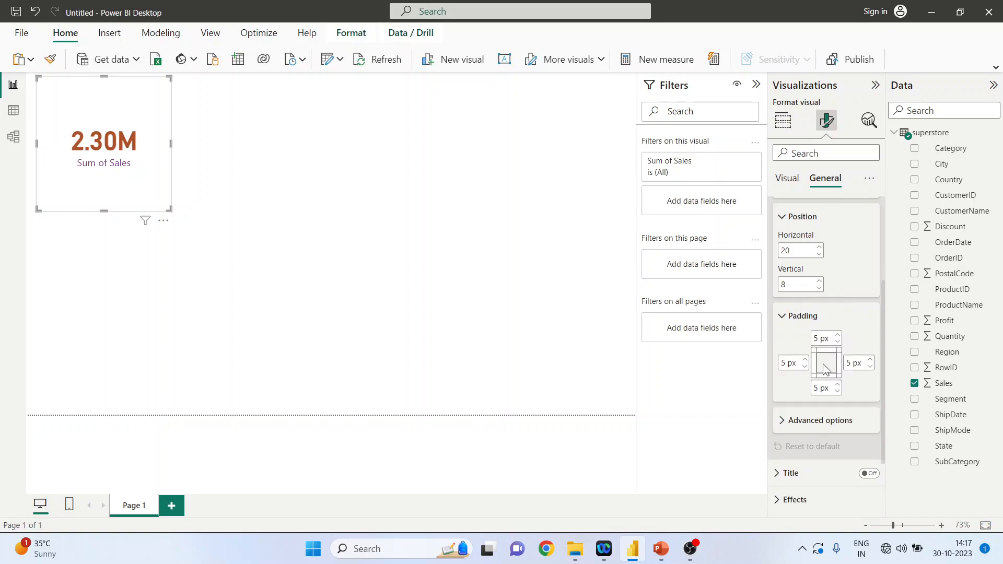
{"action": "left_click", "coordinate": [805, 360]}
{"action": "left_click", "coordinate": [806, 360]}
{"action": "left_click", "coordinate": [805, 360]}
{"action": "left_click", "coordinate": [805, 360]}
{"action": "left_click", "coordinate": [805, 360]}
{"action": "left_click", "coordinate": [805, 360]}
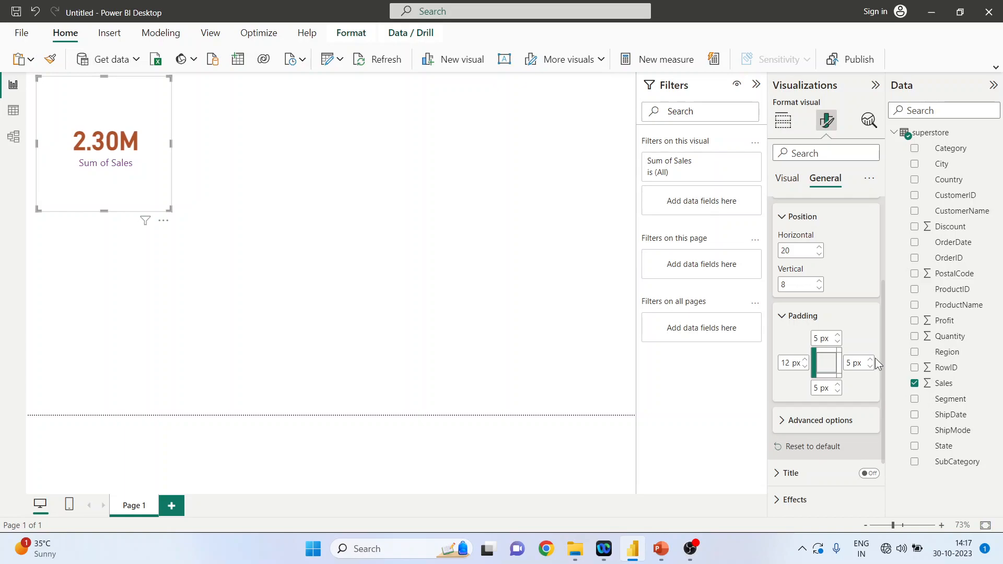
- Set the card's right padding to 11 px
{"action": "left_click", "coordinate": [871, 360]}
{"action": "left_click", "coordinate": [871, 360]}
{"action": "left_click", "coordinate": [870, 360]}
{"action": "left_click", "coordinate": [871, 360]}
{"action": "left_click", "coordinate": [871, 360]}
{"action": "left_click", "coordinate": [871, 361]}
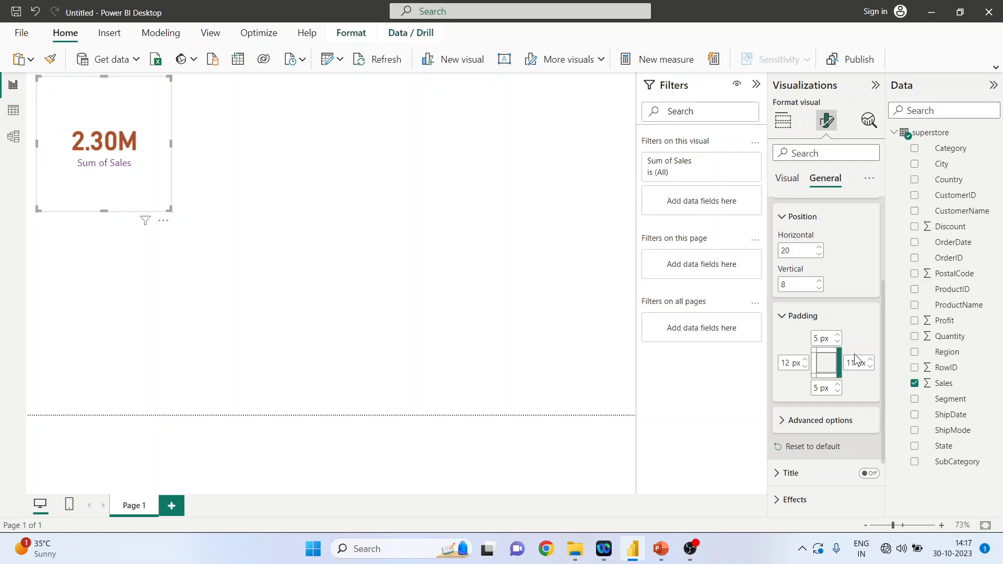
- Set the card's top and bottom padding to 9 px each
{"action": "left_click", "coordinate": [839, 336]}
{"action": "left_click", "coordinate": [838, 335]}
{"action": "left_click", "coordinate": [838, 335]}
{"action": "left_click", "coordinate": [838, 335]}
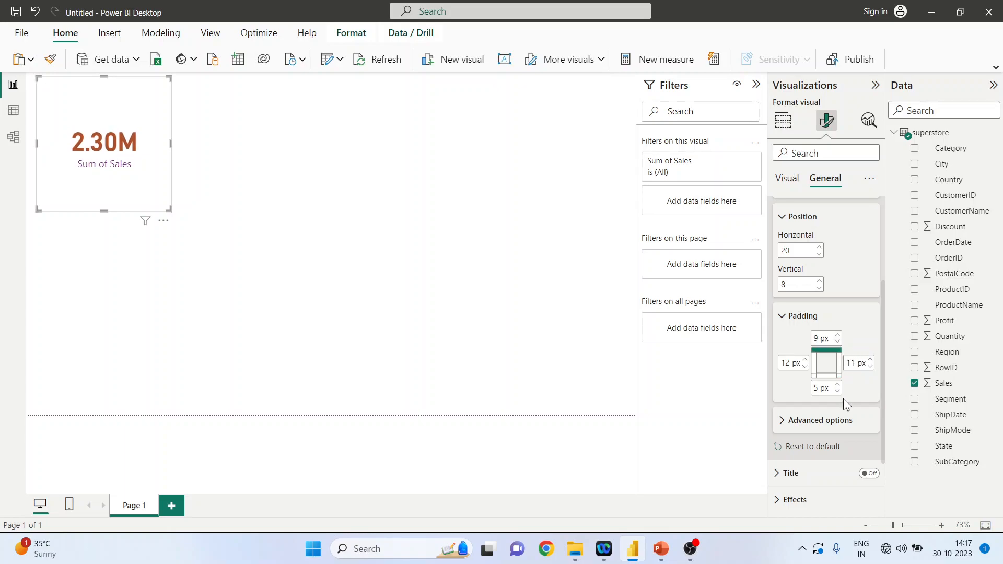
{"action": "left_click", "coordinate": [838, 385]}
{"action": "left_click", "coordinate": [837, 385]}
{"action": "left_click", "coordinate": [837, 386]}
{"action": "left_click", "coordinate": [838, 385]}
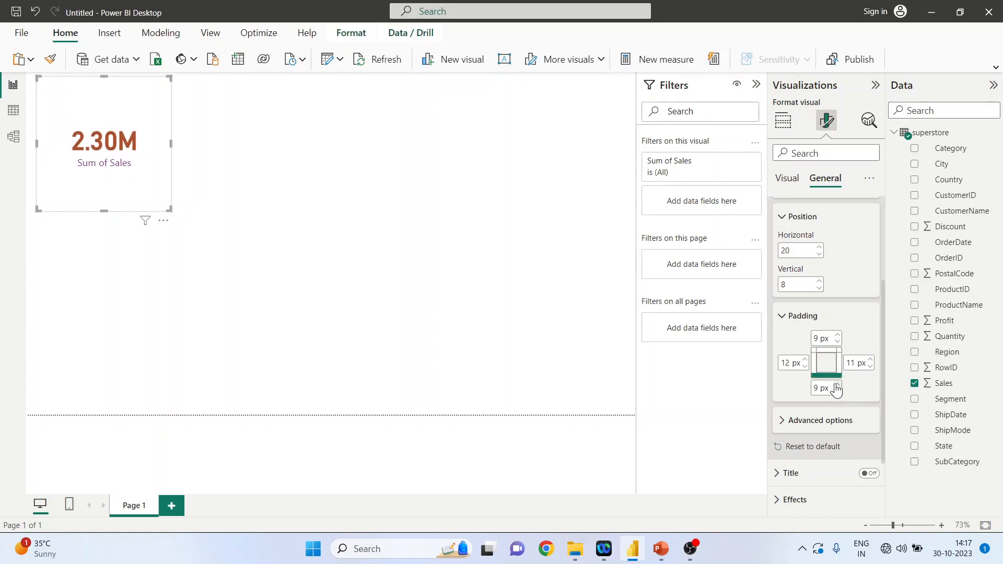
- Turn on the card's title and show its text and font settings
{"action": "left_click", "coordinate": [787, 420]}
{"action": "scroll", "coordinate": [795, 392], "scroll_direction": "down", "scroll_amount": 2}
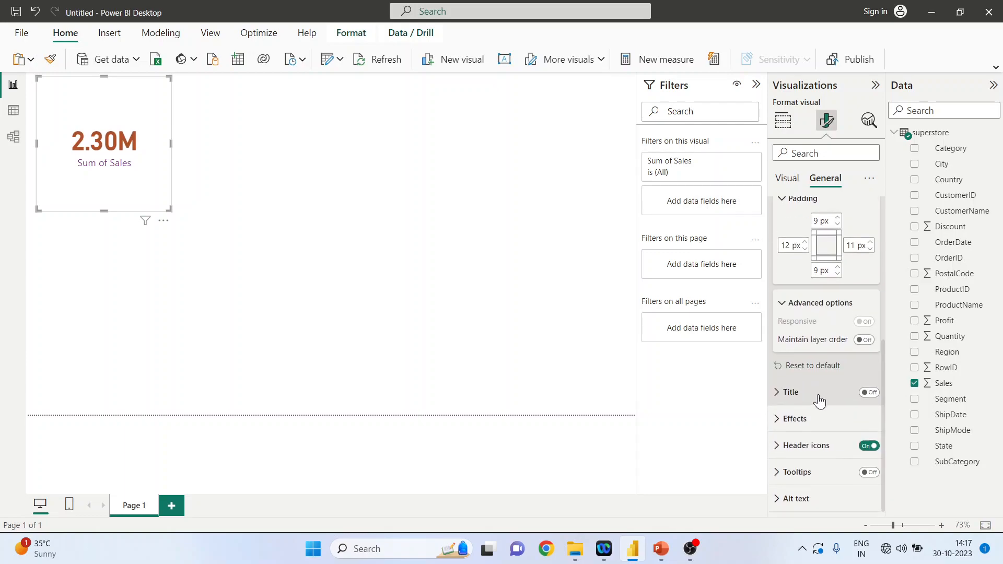
{"action": "left_click", "coordinate": [788, 393]}
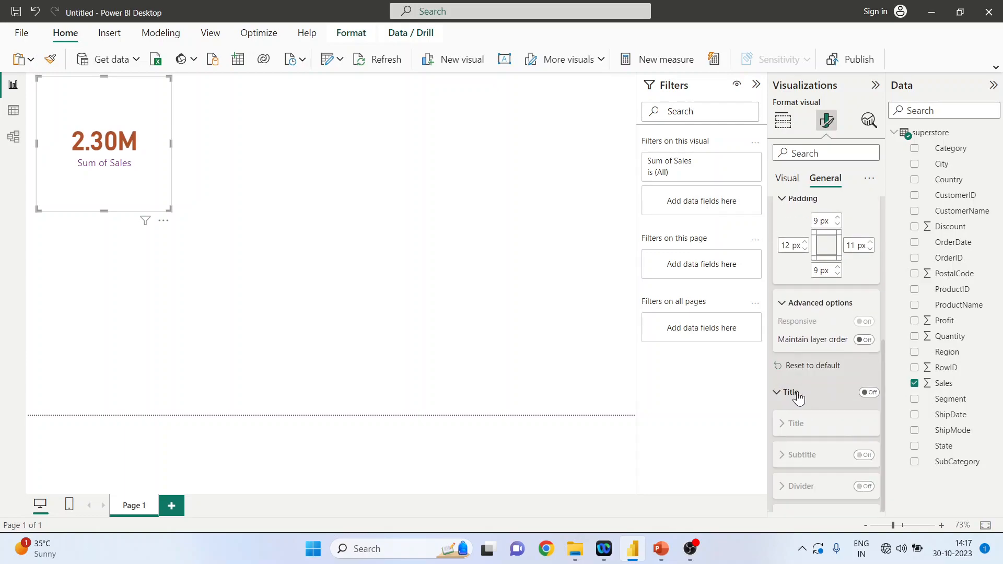
{"action": "left_click", "coordinate": [880, 398]}
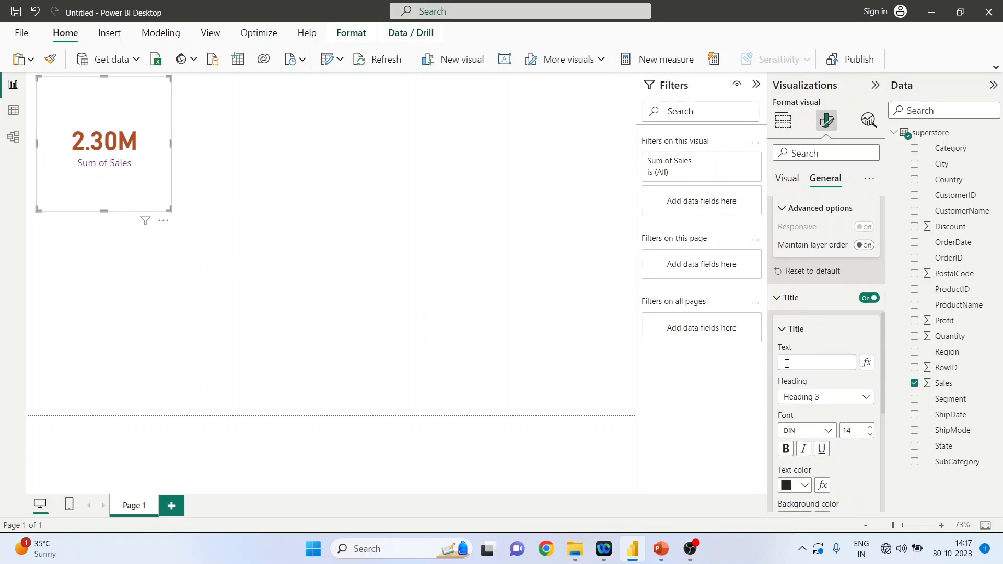
{"action": "left_click", "coordinate": [824, 359]}
{"action": "scroll", "coordinate": [836, 452], "scroll_direction": "down", "scroll_amount": 5}
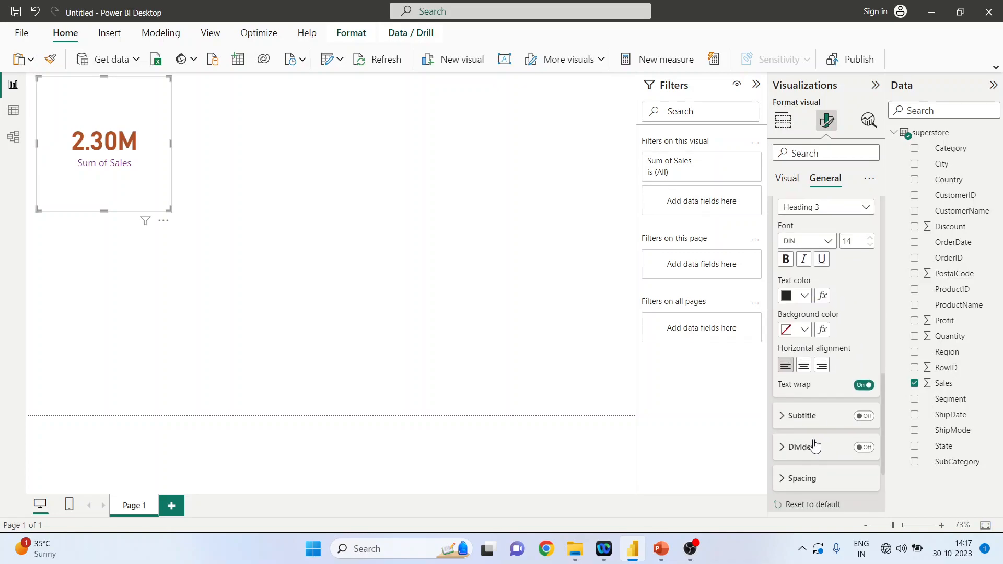
- Expand the subtitle settings and turn on the divider under the card's title
{"action": "left_click", "coordinate": [784, 415]}
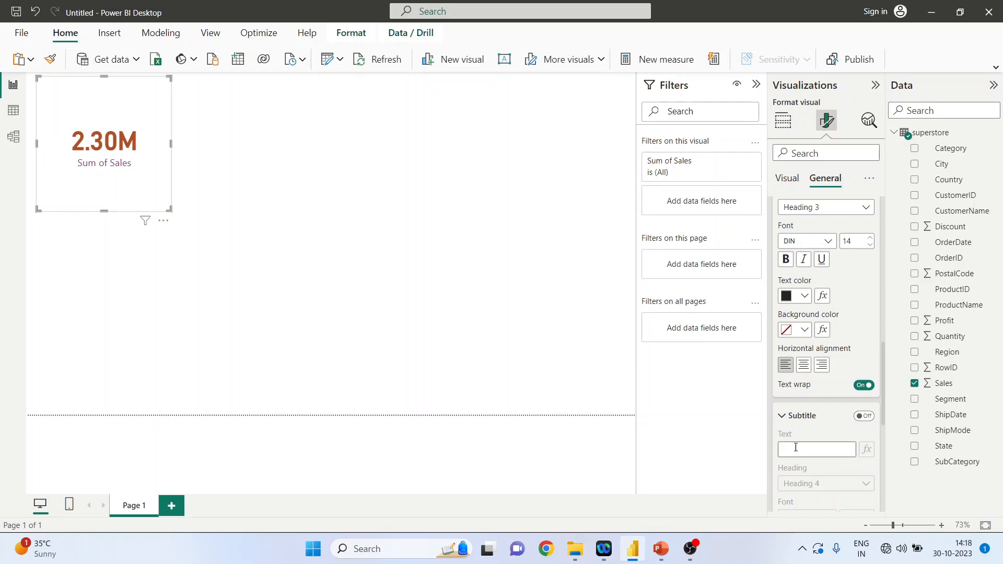
{"action": "scroll", "coordinate": [796, 448], "scroll_direction": "down", "scroll_amount": 6}
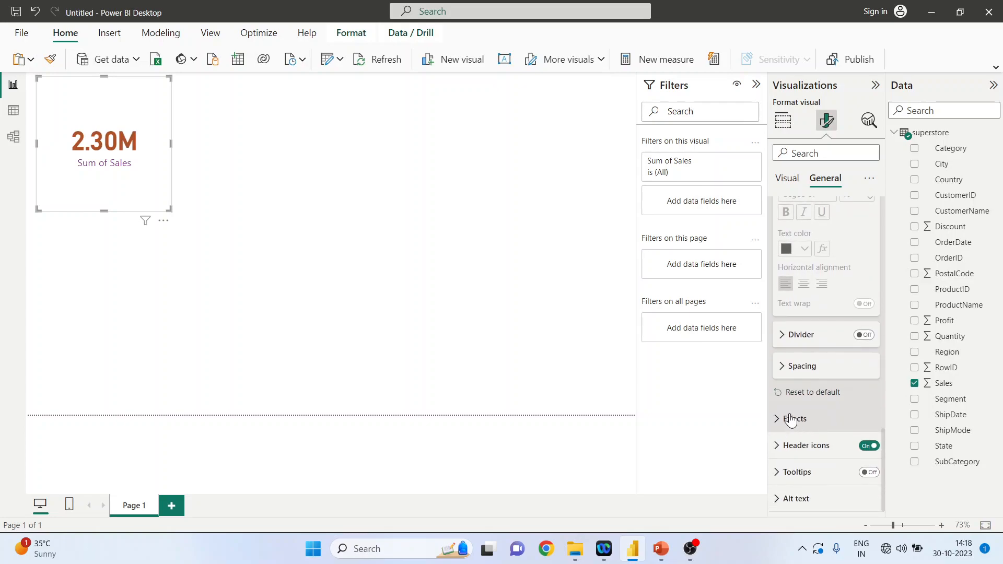
{"action": "left_click", "coordinate": [864, 337]}
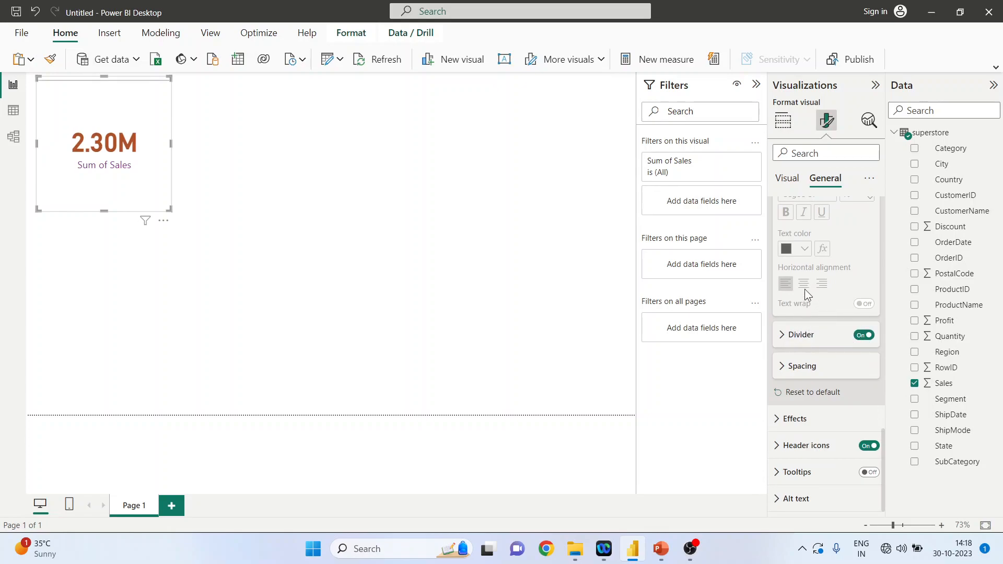
- Set the card's title text to "Total Sales"
{"action": "scroll", "coordinate": [804, 289], "scroll_direction": "up", "scroll_amount": 5}
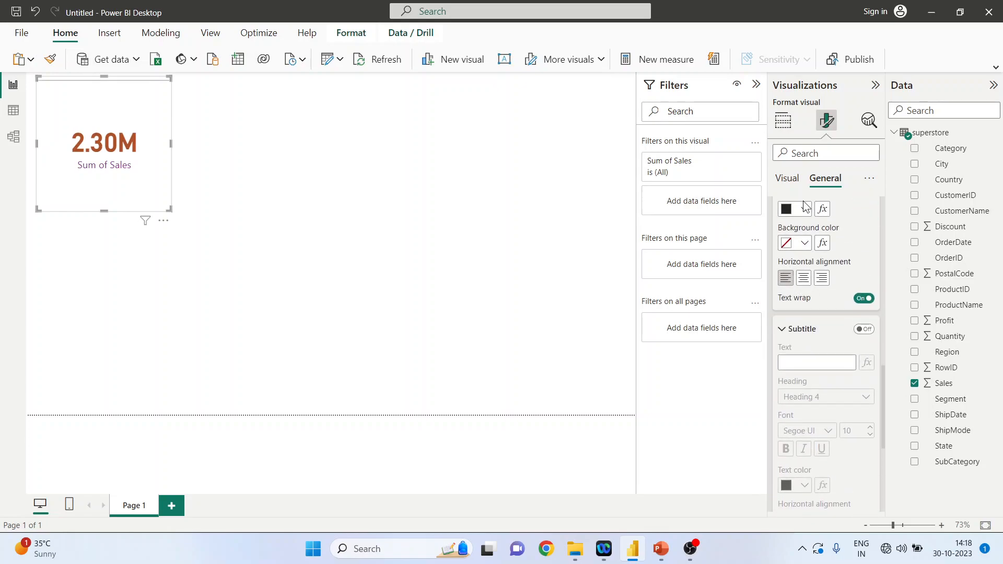
{"action": "scroll", "coordinate": [807, 207], "scroll_direction": "up", "scroll_amount": 3}
{"action": "left_click", "coordinate": [791, 230]}
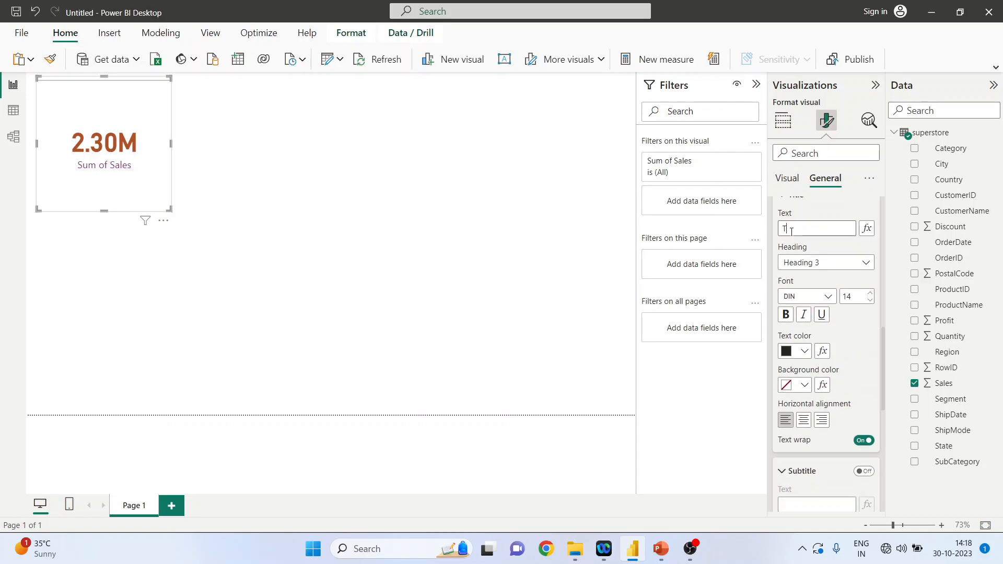
{"action": "type", "text": "Total Sales"}
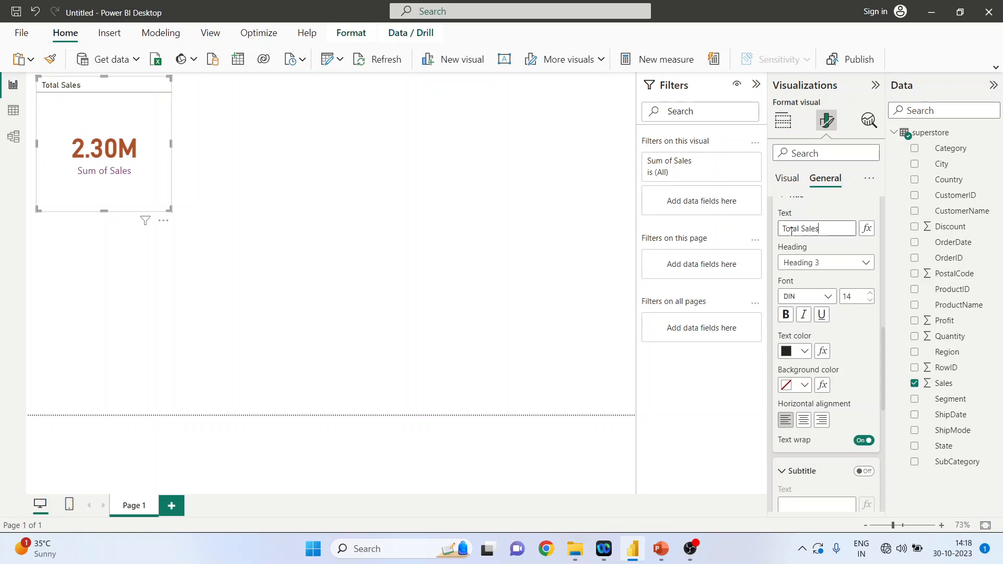
- Set the card title's font size to 24 and align it to the centre
{"action": "left_click", "coordinate": [871, 293]}
{"action": "left_click", "coordinate": [870, 293]}
{"action": "left_click", "coordinate": [870, 294]}
{"action": "left_click", "coordinate": [870, 293]}
{"action": "left_click", "coordinate": [870, 293]}
{"action": "left_click", "coordinate": [870, 294]}
{"action": "left_click", "coordinate": [870, 294]}
{"action": "left_click", "coordinate": [871, 293]}
{"action": "left_click", "coordinate": [870, 294]}
{"action": "left_click", "coordinate": [871, 293]}
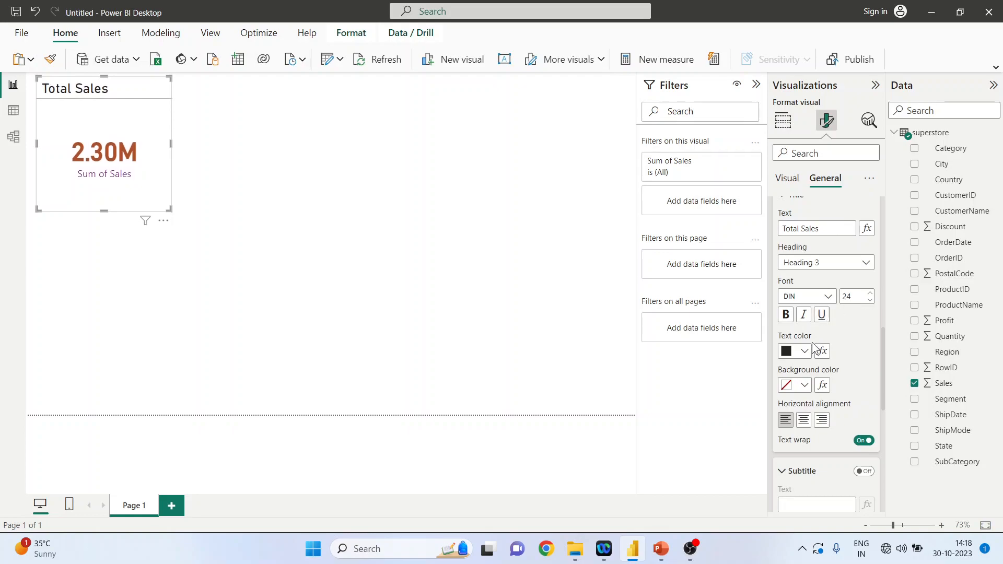
{"action": "left_click", "coordinate": [804, 422]}
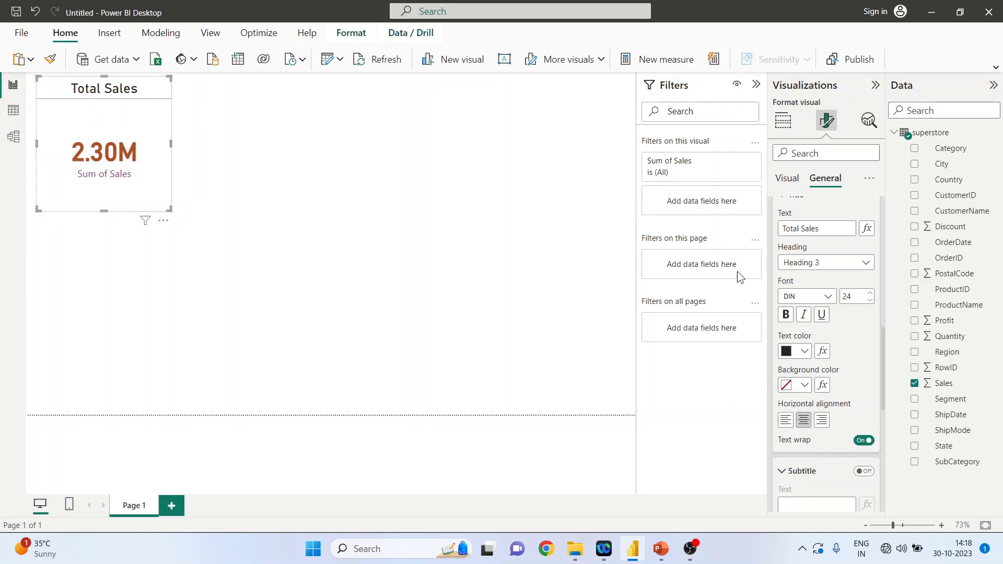
- Set the width of the divider under the card's title to 3 px and view its line style options
{"action": "scroll", "coordinate": [824, 309], "scroll_direction": "down", "scroll_amount": 5}
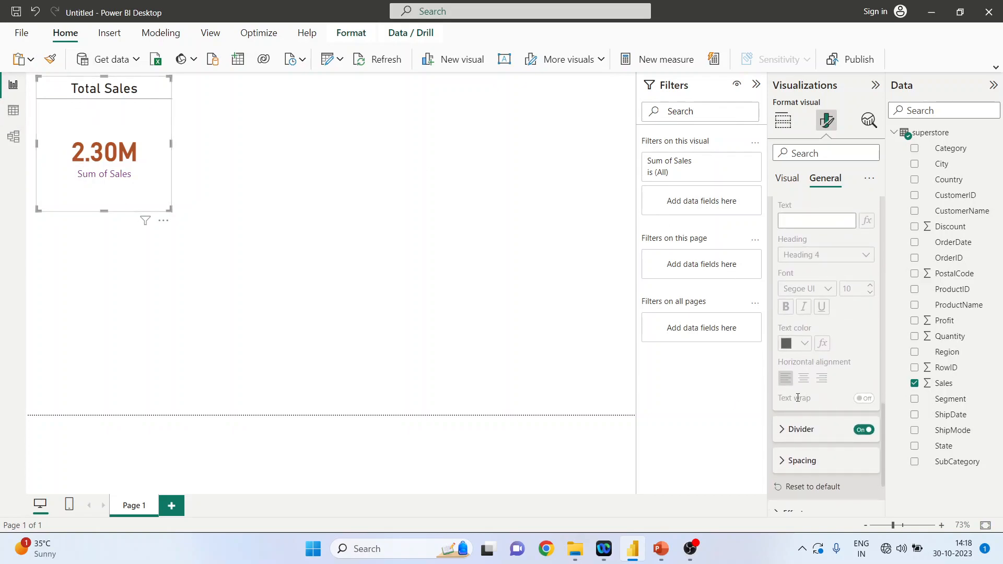
{"action": "left_click", "coordinate": [799, 429]}
{"action": "scroll", "coordinate": [833, 399], "scroll_direction": "down", "scroll_amount": 3}
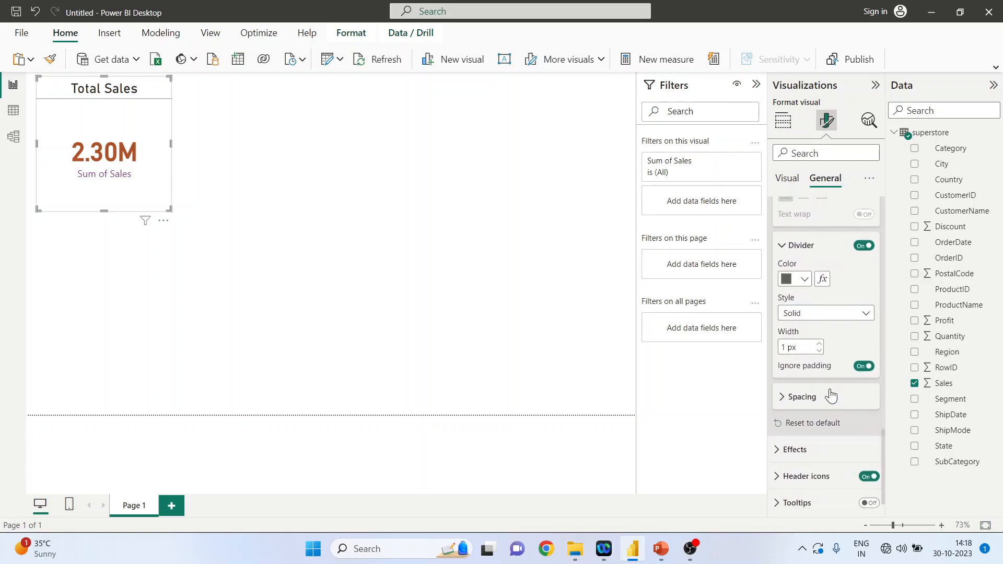
{"action": "left_click", "coordinate": [819, 338]}
{"action": "left_click", "coordinate": [820, 338]}
{"action": "left_click", "coordinate": [820, 338]}
{"action": "left_click", "coordinate": [820, 338]}
{"action": "left_click", "coordinate": [820, 338]}
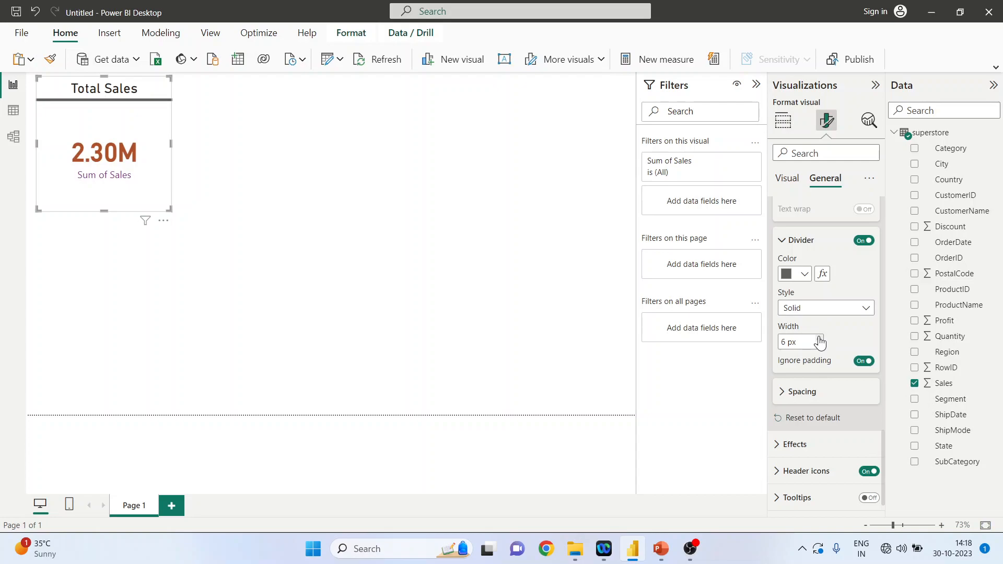
{"action": "left_click", "coordinate": [819, 346]}
{"action": "left_click", "coordinate": [820, 346]}
{"action": "left_click", "coordinate": [820, 346]}
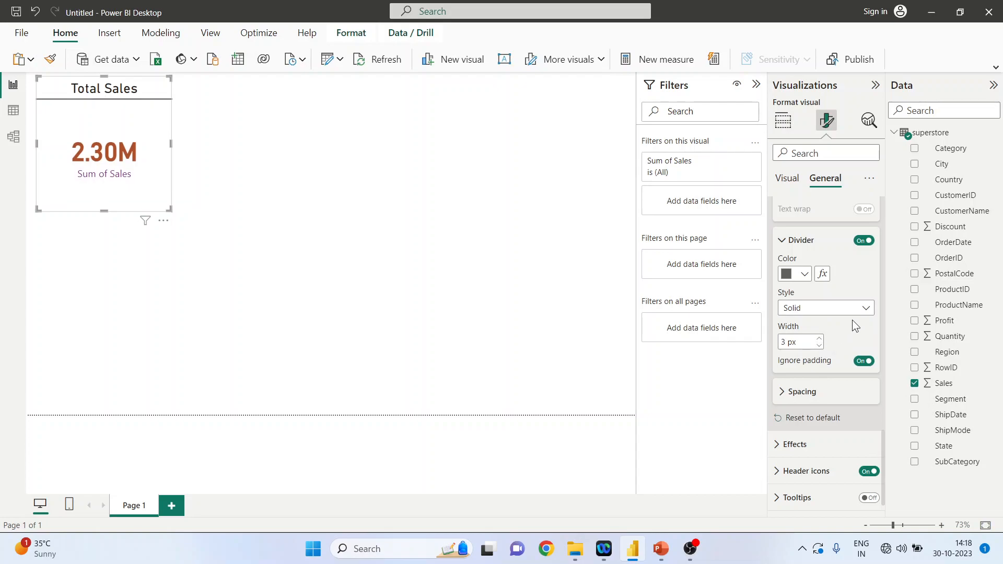
{"action": "left_click", "coordinate": [865, 311]}
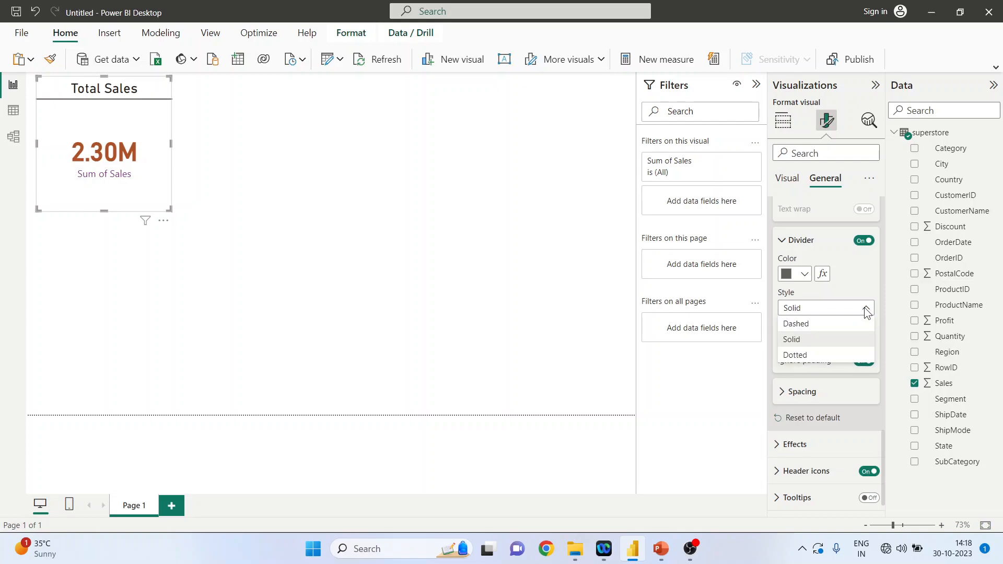
{"action": "left_click", "coordinate": [867, 312]}
- Set the vertical spacing in the card's title settings to 6 px and show the effects settings
{"action": "left_click", "coordinate": [783, 392]}
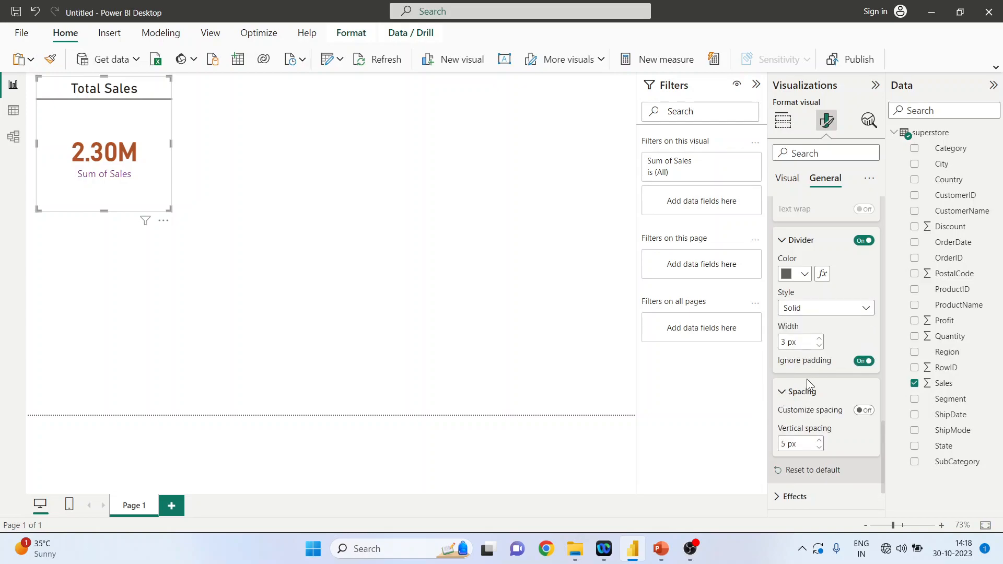
{"action": "scroll", "coordinate": [815, 374], "scroll_direction": "down", "scroll_amount": 2}
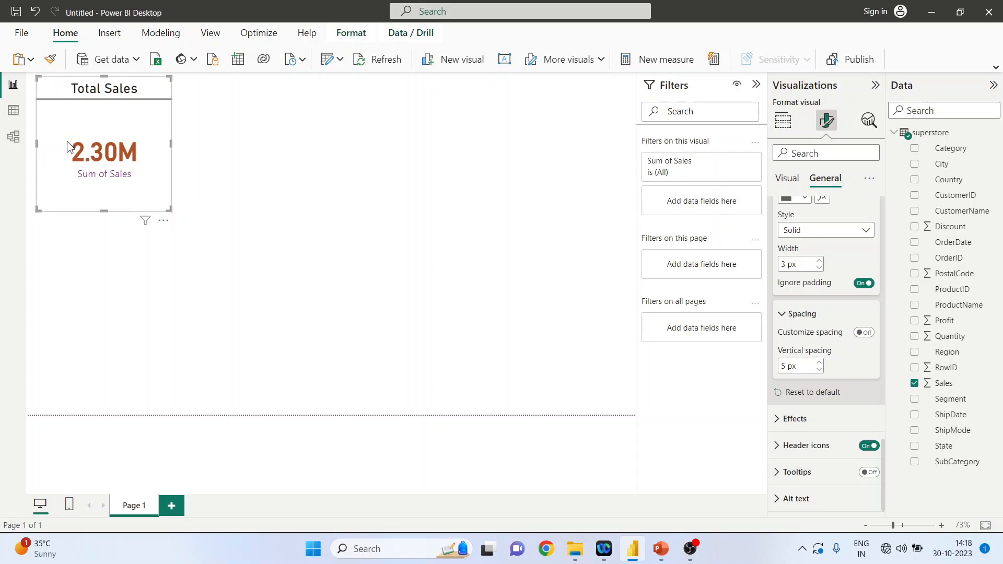
{"action": "left_click", "coordinate": [778, 424]}
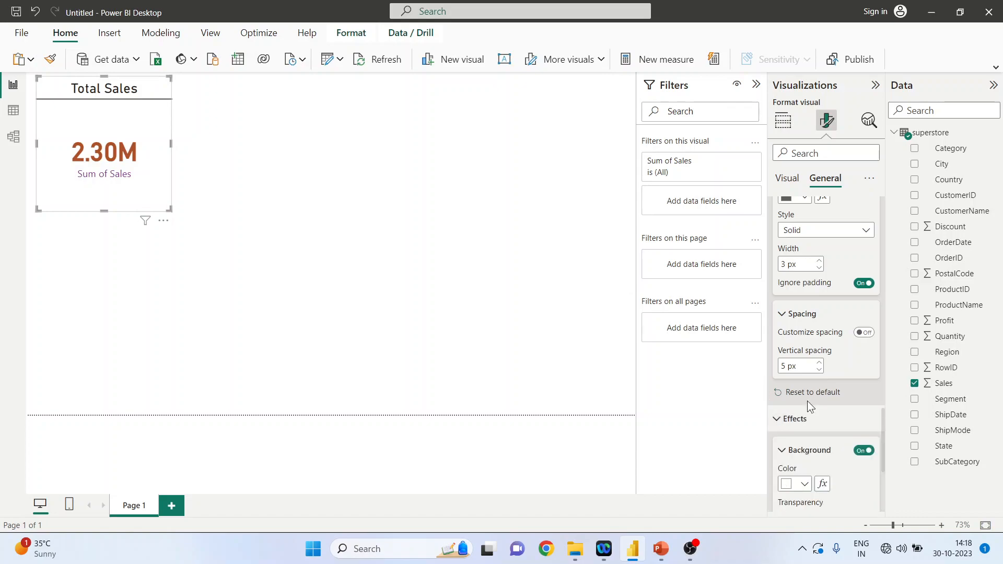
{"action": "left_click", "coordinate": [820, 363]}
{"action": "left_click", "coordinate": [820, 371]}
{"action": "left_click", "coordinate": [820, 371]}
{"action": "left_click", "coordinate": [820, 371]}
{"action": "left_click", "coordinate": [820, 371]}
- Set the card's background color to light orange #f5c4af (Theme color 3, 60% lighter)
{"action": "scroll", "coordinate": [826, 421], "scroll_direction": "down", "scroll_amount": 3}
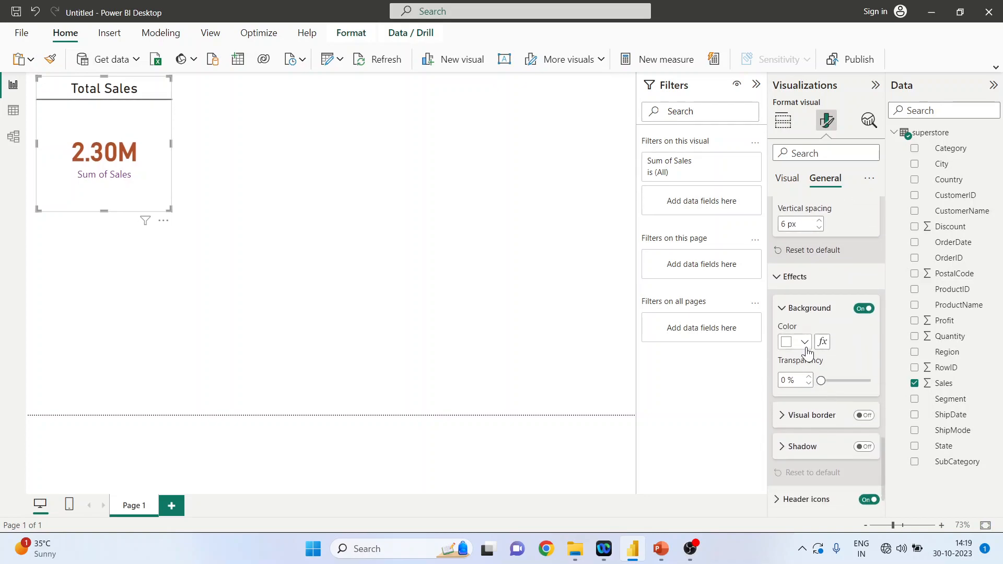
{"action": "left_click", "coordinate": [805, 342]}
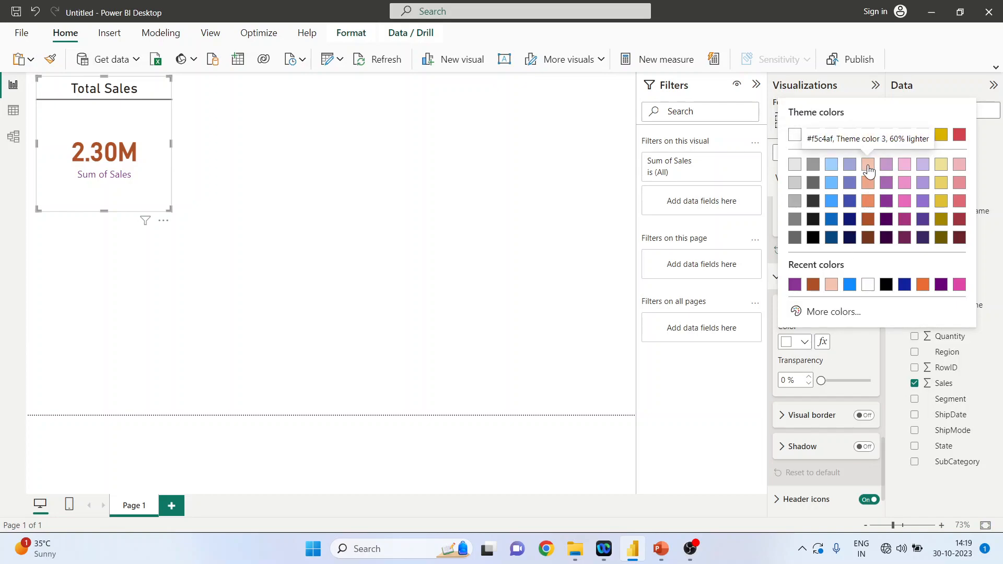
{"action": "left_click", "coordinate": [869, 165]}
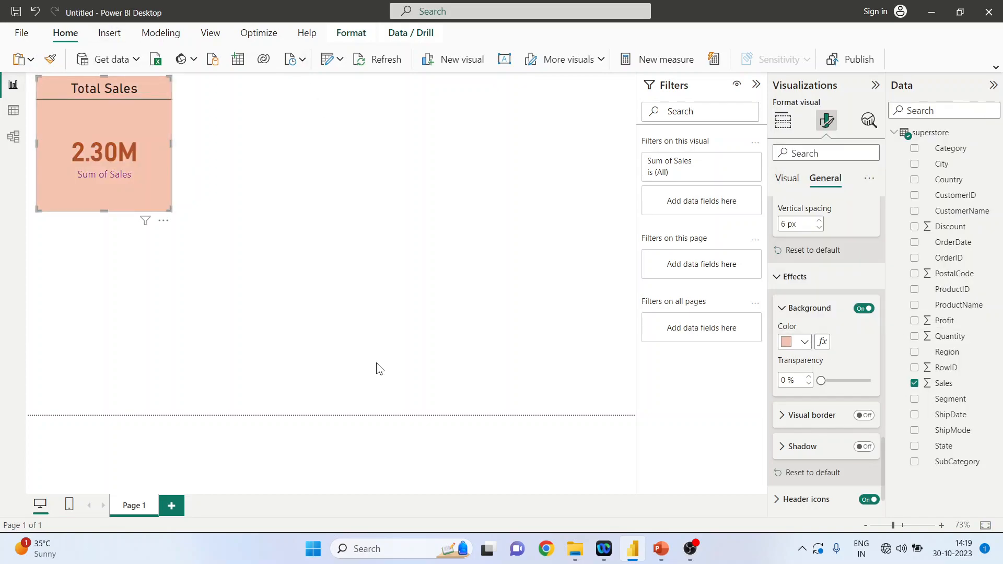
- Turn on the card's visual border and set its rounded corners to 24 px
{"action": "left_click", "coordinate": [782, 416]}
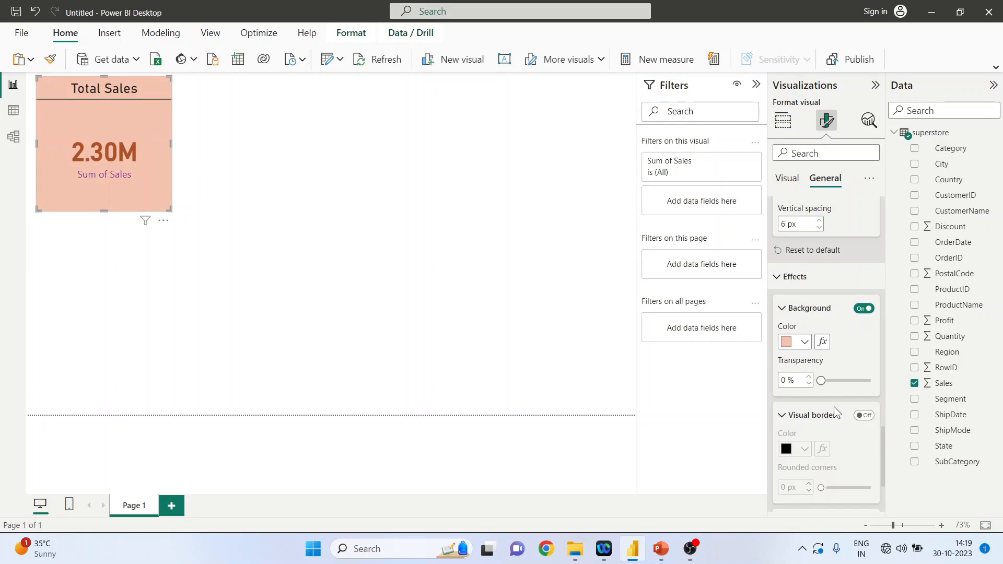
{"action": "scroll", "coordinate": [862, 355], "scroll_direction": "down", "scroll_amount": 3}
{"action": "left_click", "coordinate": [865, 286]}
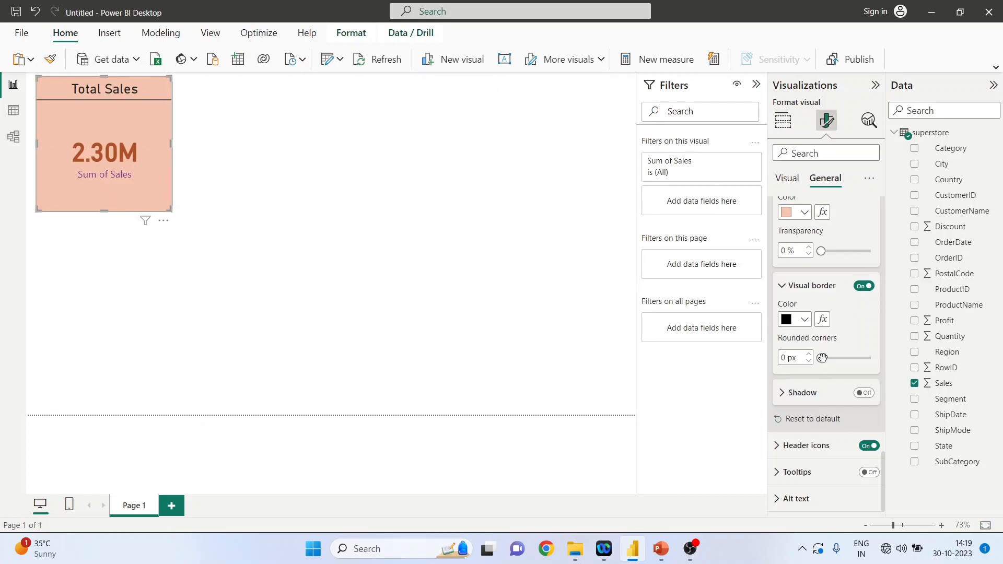
{"action": "left_click_drag", "start_coordinate": [821, 357], "coordinate": [860, 358]}
- Turn on the card's shadow with the Outside offset and the Bottom left position
{"action": "left_click", "coordinate": [809, 396]}
{"action": "scroll", "coordinate": [810, 401], "scroll_direction": "down", "scroll_amount": 2}
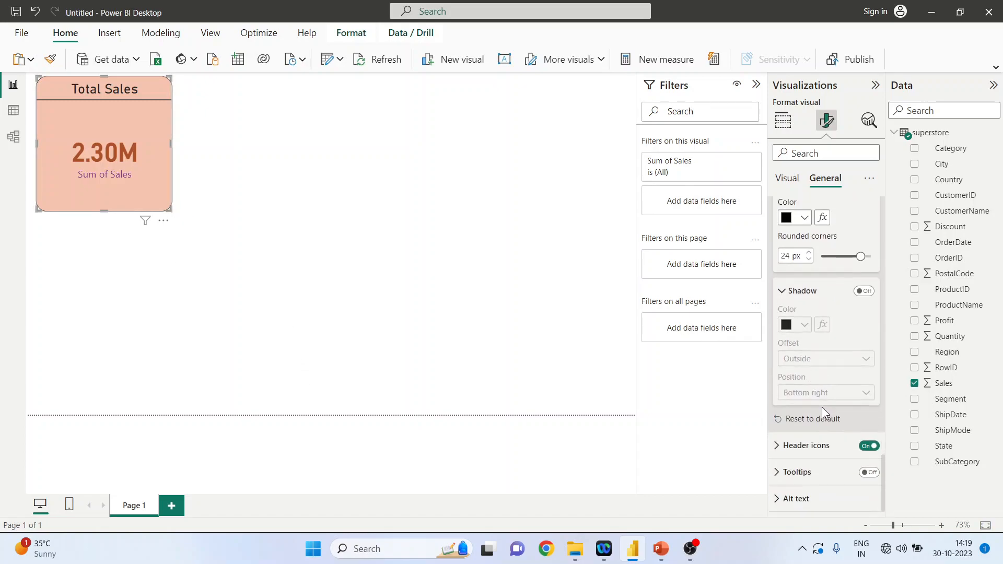
{"action": "left_click", "coordinate": [865, 293]}
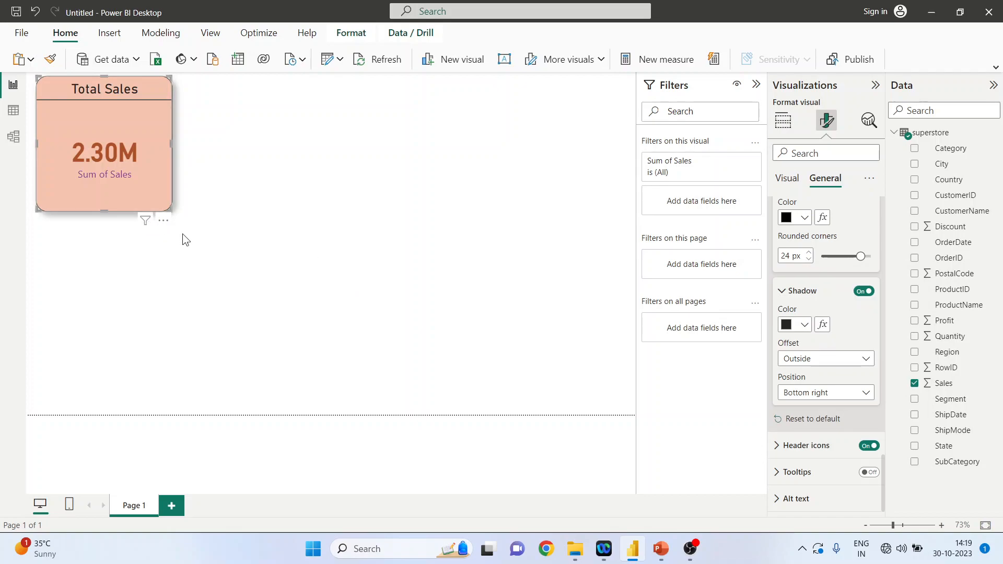
{"action": "left_click", "coordinate": [864, 359]}
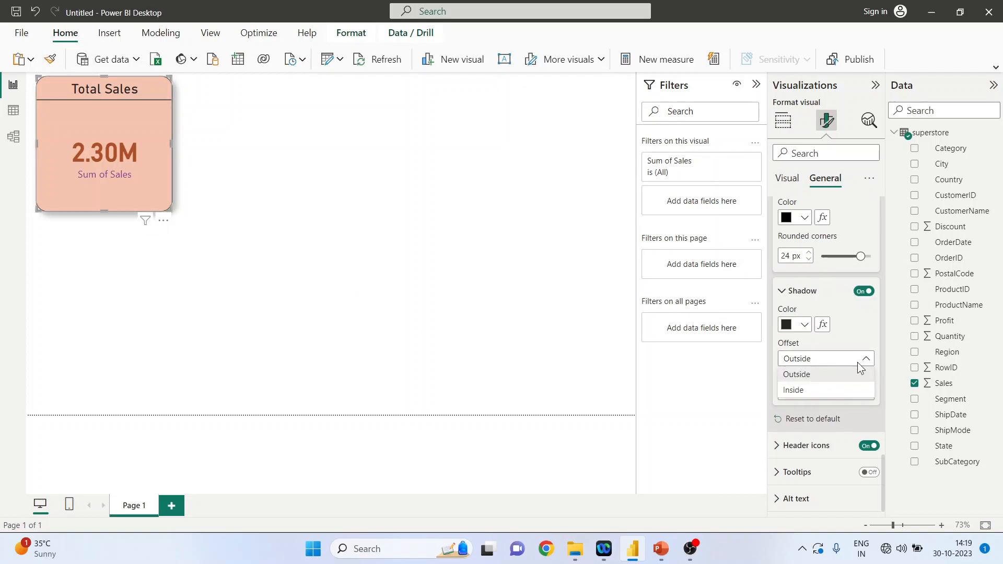
{"action": "left_click", "coordinate": [836, 375]}
{"action": "left_click", "coordinate": [867, 393]}
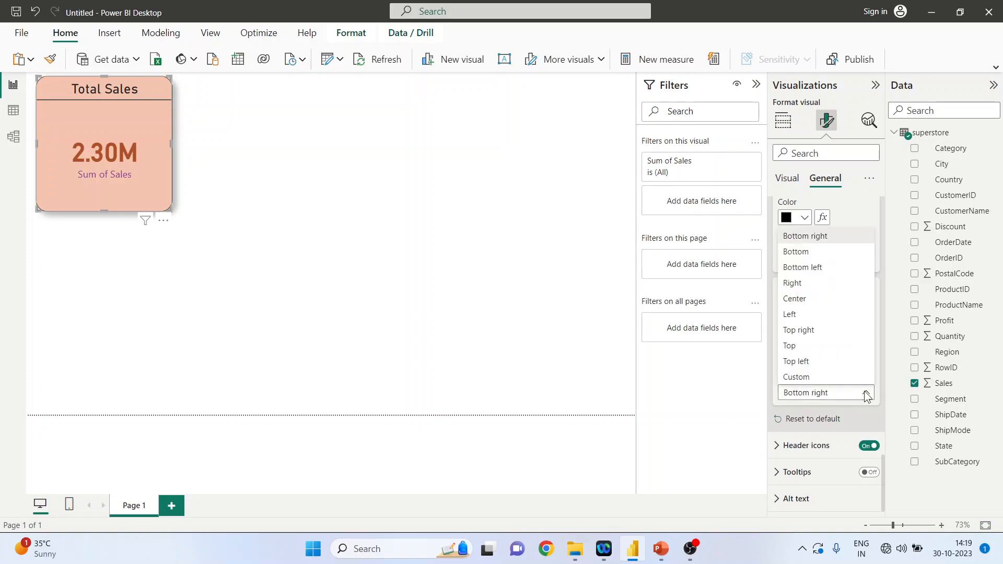
{"action": "left_click", "coordinate": [828, 363]}
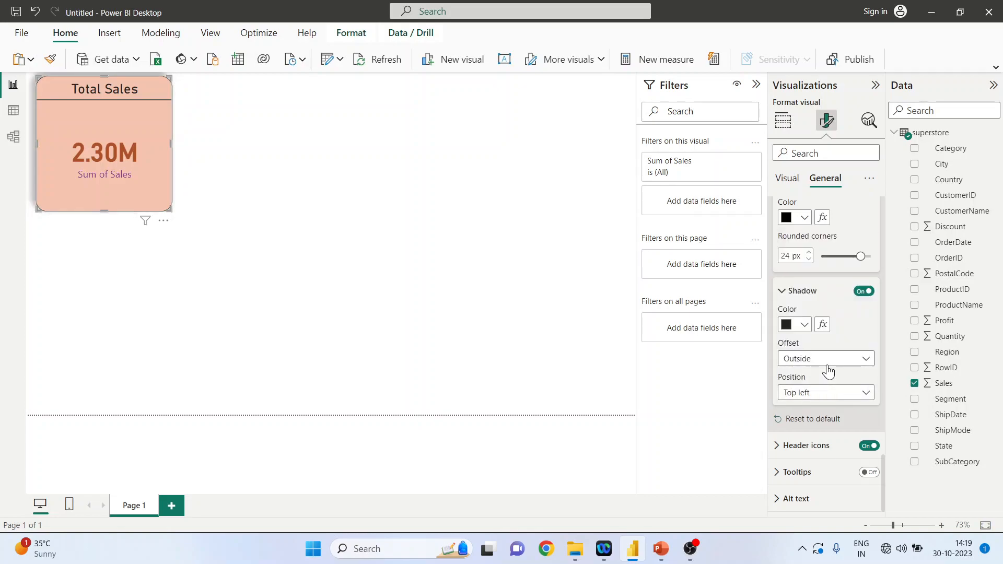
{"action": "left_click", "coordinate": [865, 393]}
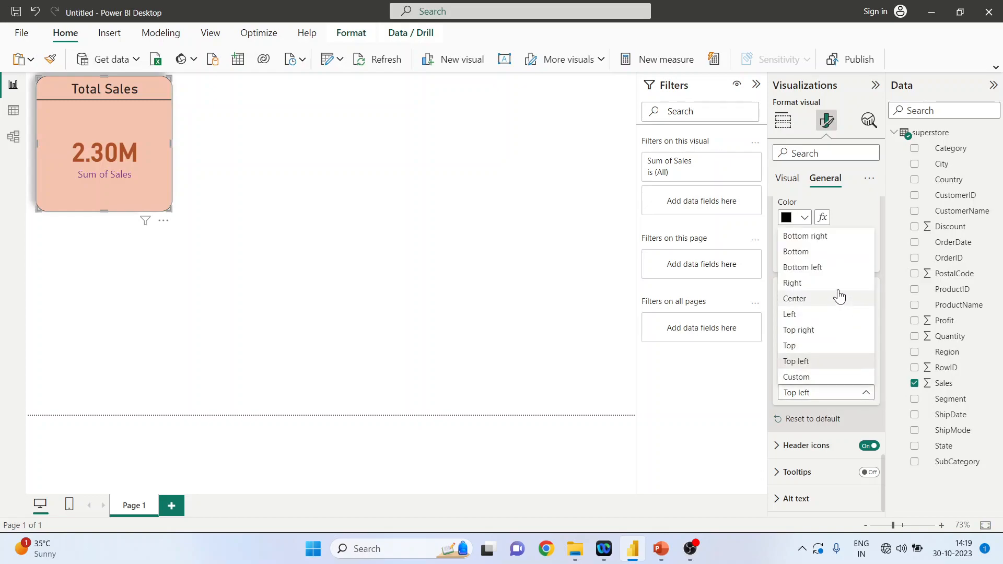
{"action": "left_click", "coordinate": [834, 268]}
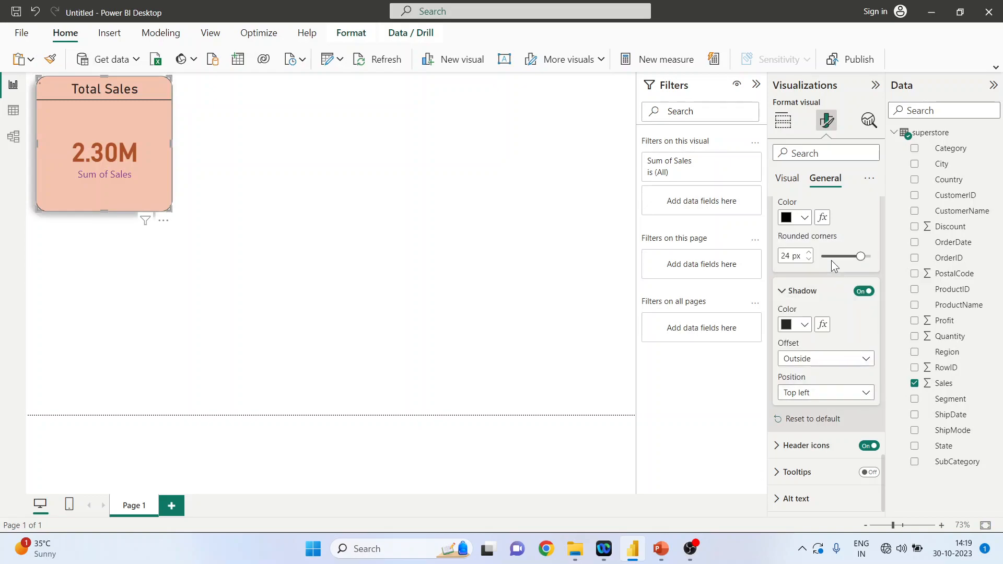
- Color the card's header icons with a light blue background, an orange border and dark navy icons
{"action": "left_click", "coordinate": [778, 447]}
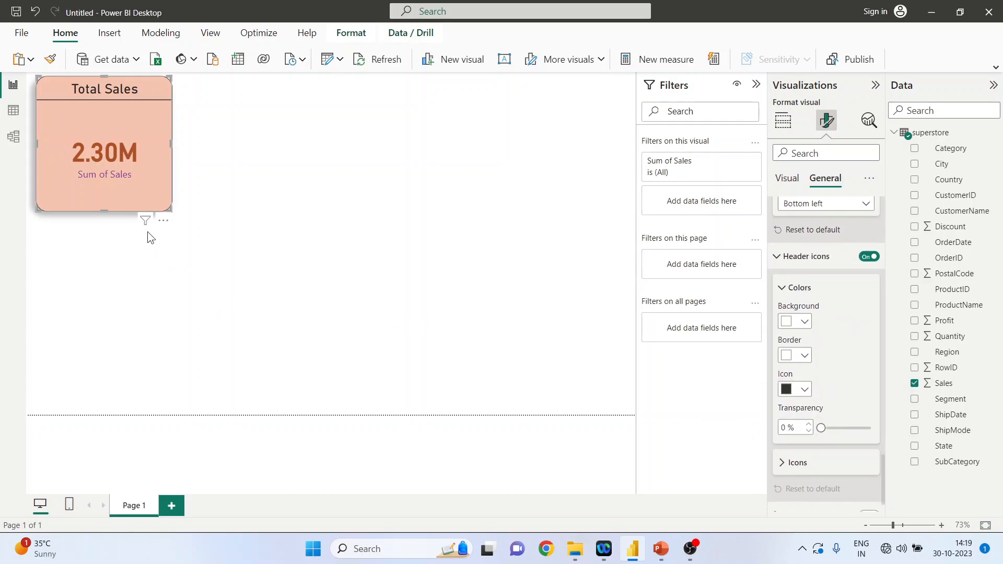
{"action": "mouse_move", "coordinate": [146, 228]}
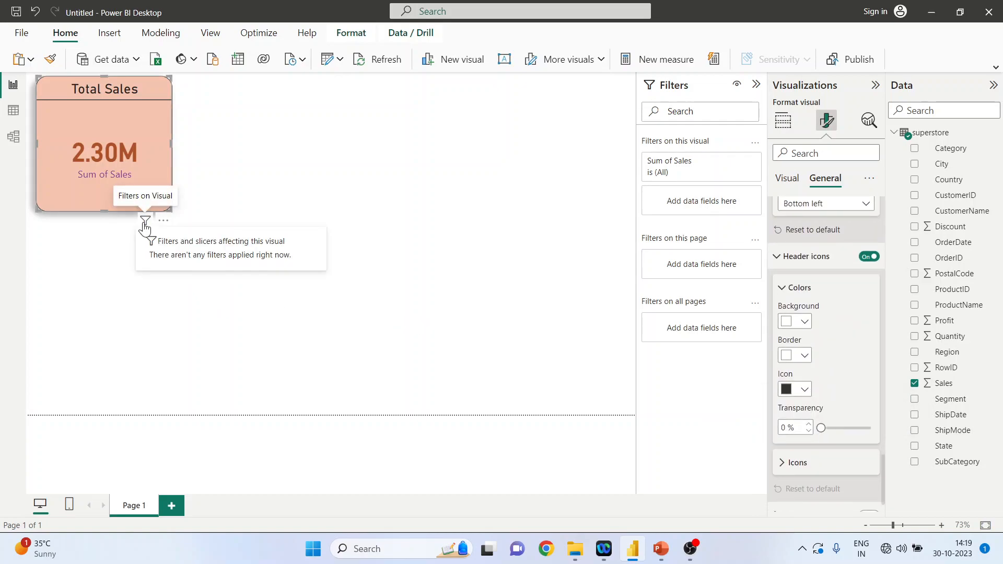
{"action": "left_click", "coordinate": [806, 323]}
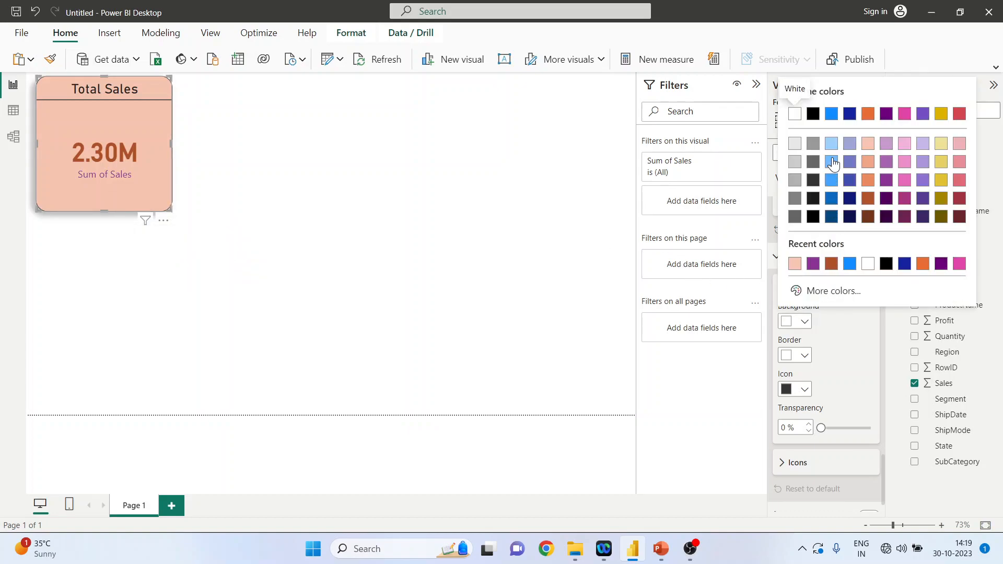
{"action": "left_click", "coordinate": [832, 162]}
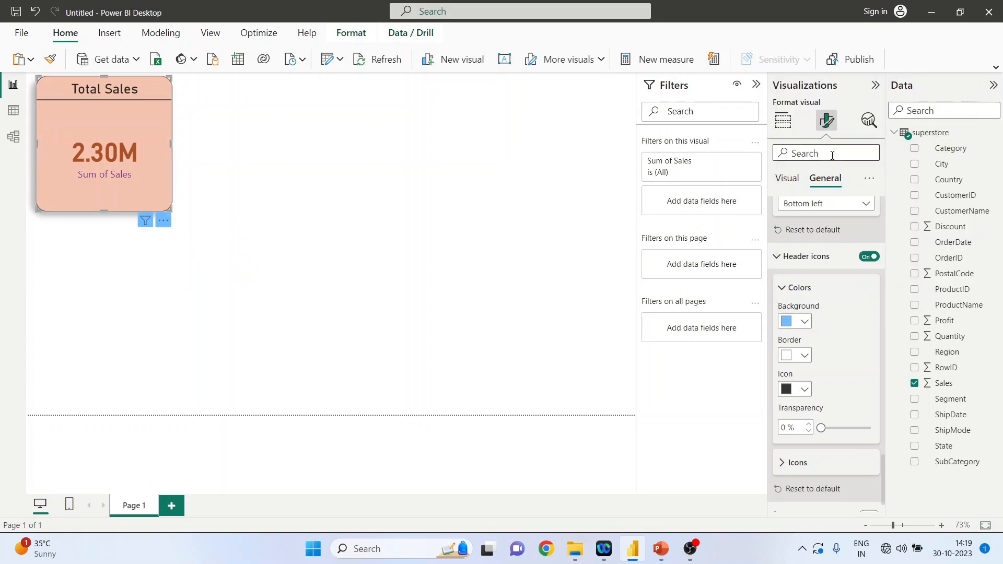
{"action": "left_click", "coordinate": [804, 357]}
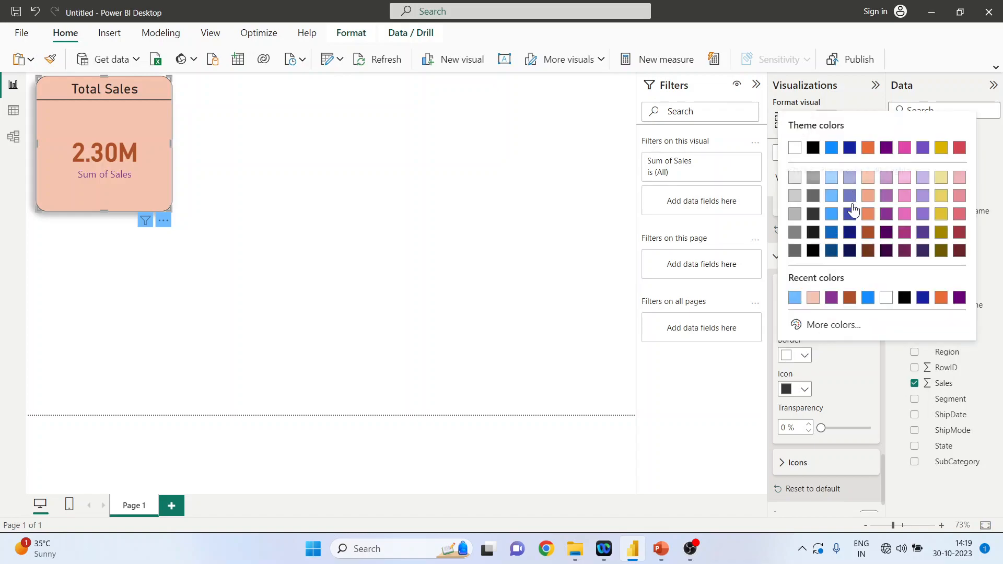
{"action": "left_click", "coordinate": [869, 212]}
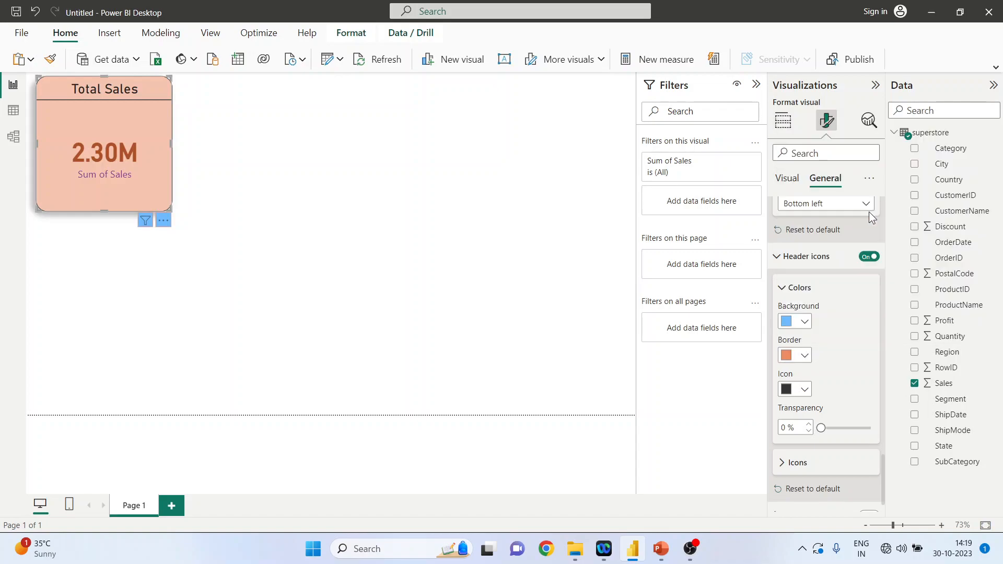
{"action": "left_click", "coordinate": [805, 390]}
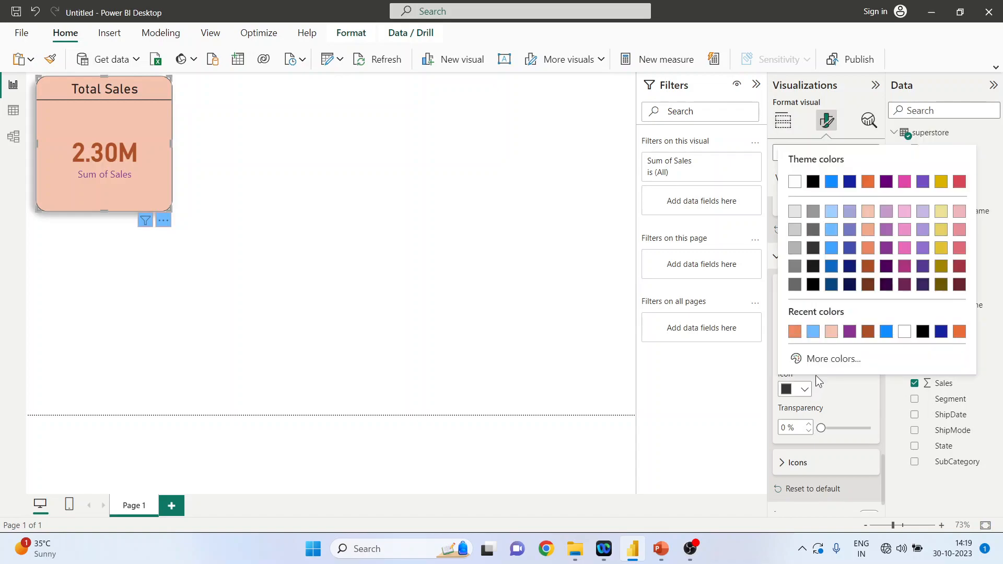
{"action": "left_click", "coordinate": [849, 285]}
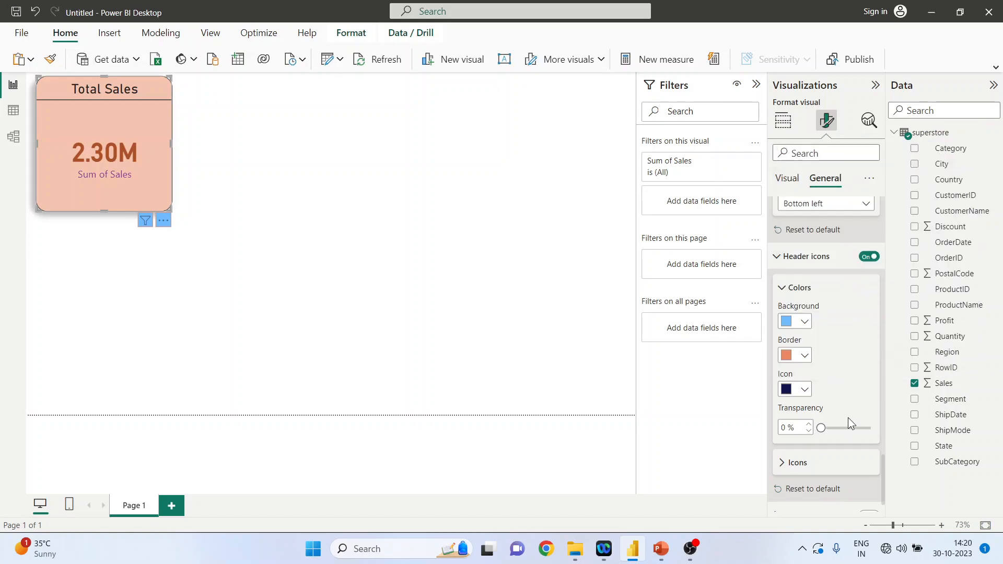
- Reset the card's header icon settings to default
{"action": "scroll", "coordinate": [848, 418], "scroll_direction": "down", "scroll_amount": 2}
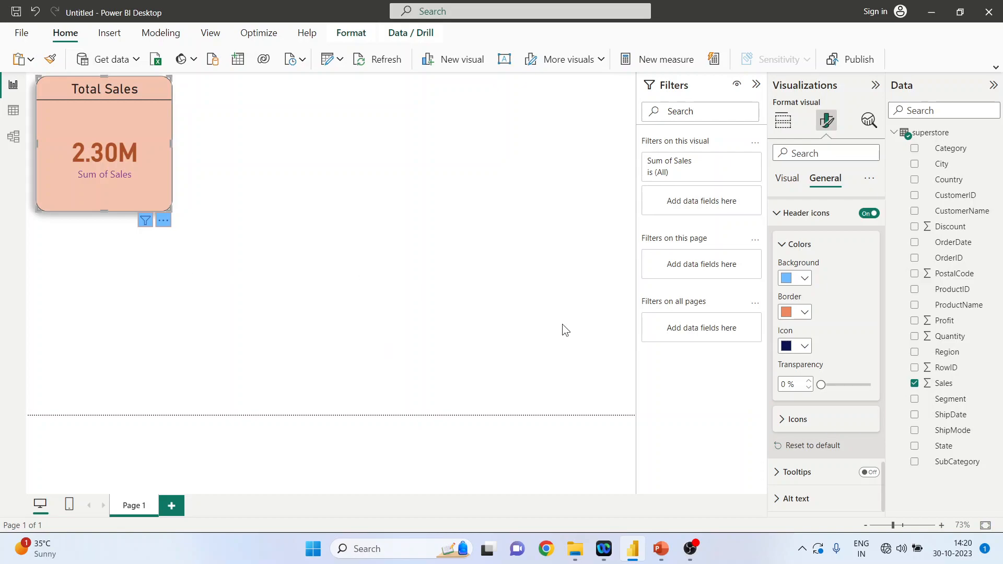
{"action": "left_click", "coordinate": [805, 447]}
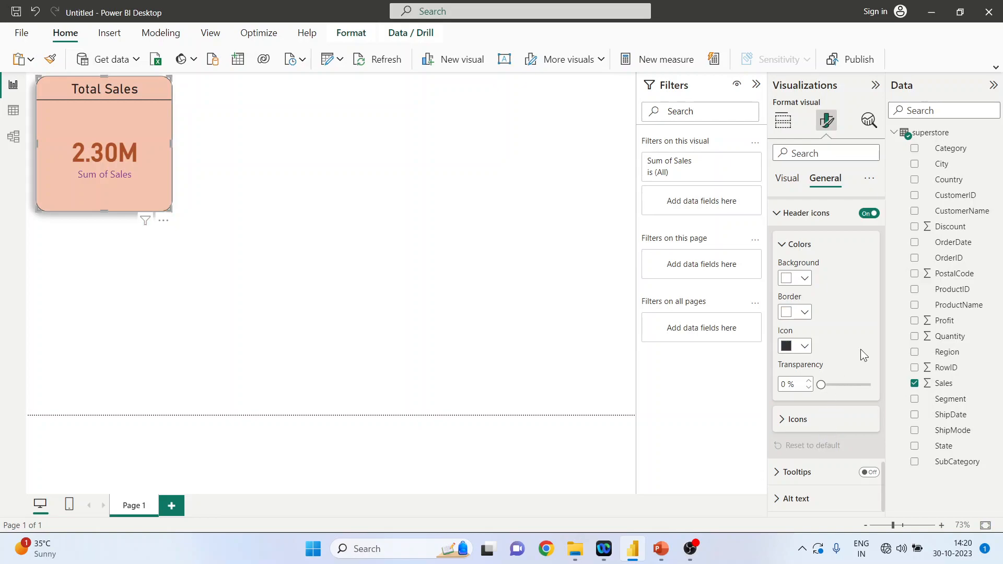
- Summarize the card's Sales field by Average, by Minimum and by Maximum in turn
{"action": "scroll", "coordinate": [863, 350], "scroll_direction": "up", "scroll_amount": 3}
{"action": "scroll", "coordinate": [864, 345], "scroll_direction": "up", "scroll_amount": 5}
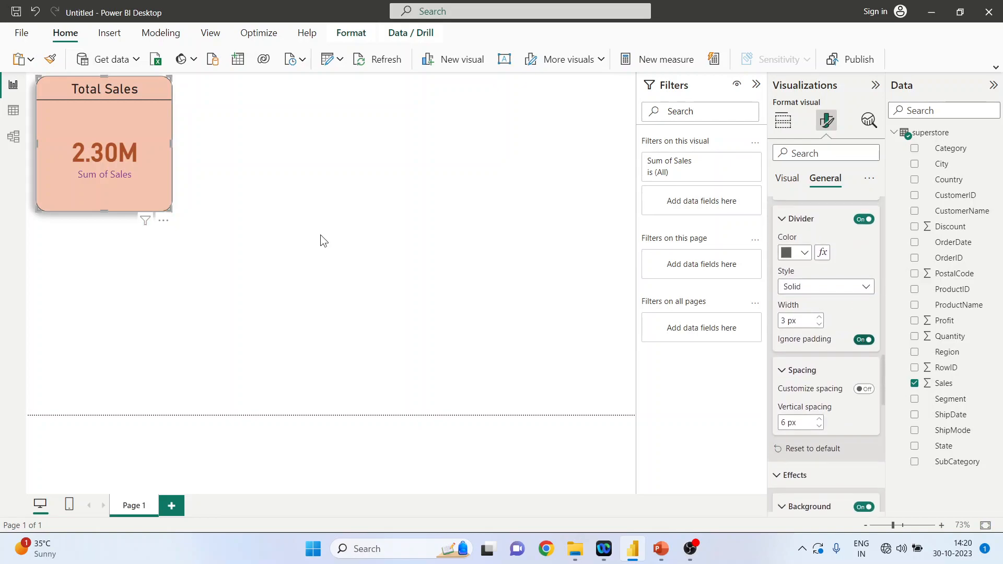
{"action": "left_click", "coordinate": [787, 179]}
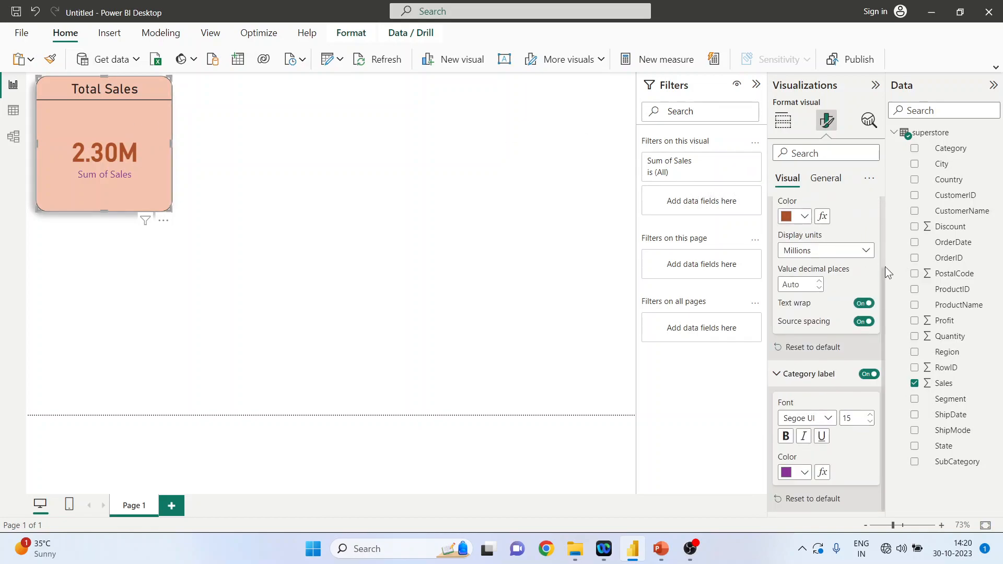
{"action": "left_click", "coordinate": [787, 126]}
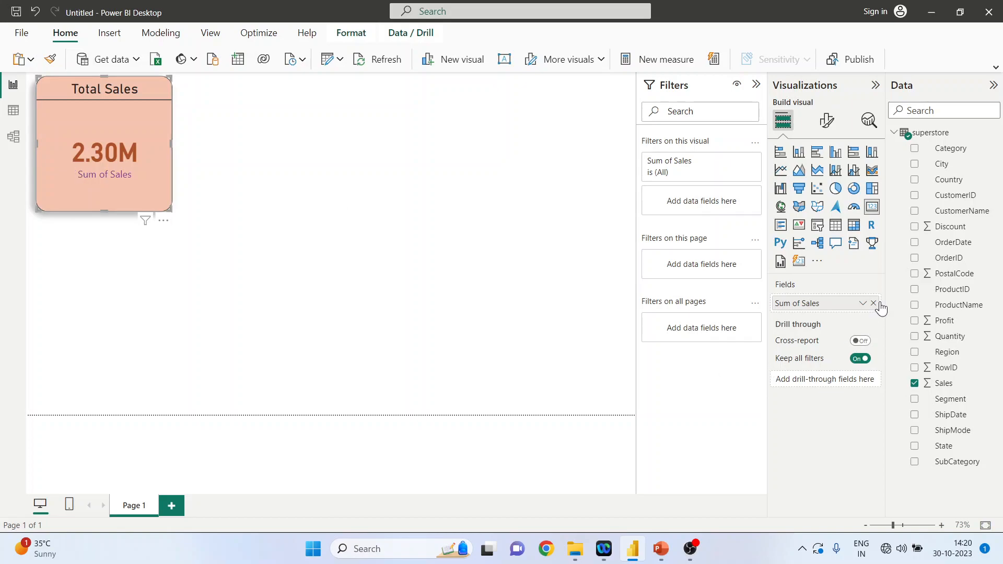
{"action": "left_click", "coordinate": [863, 305]}
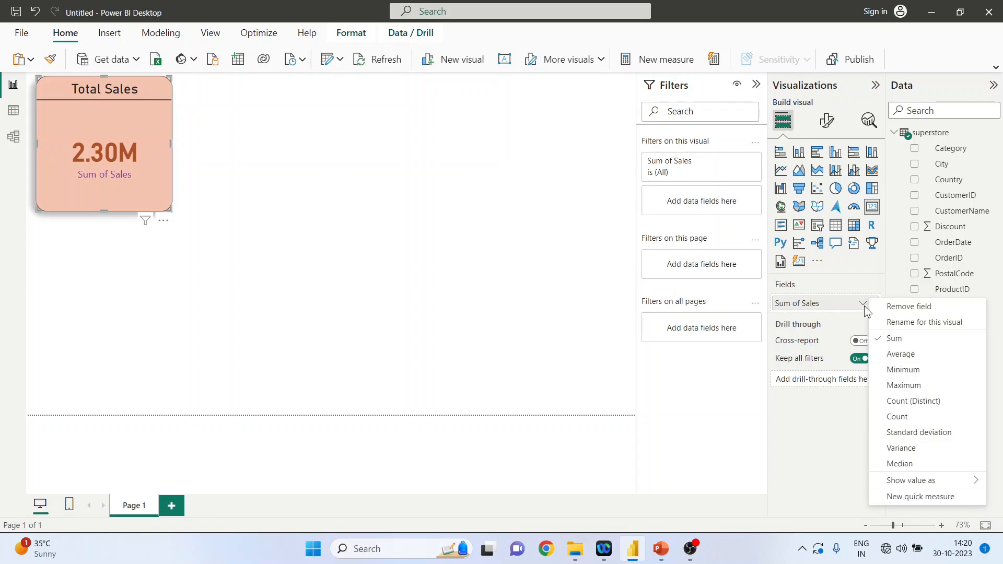
{"action": "left_click", "coordinate": [890, 356]}
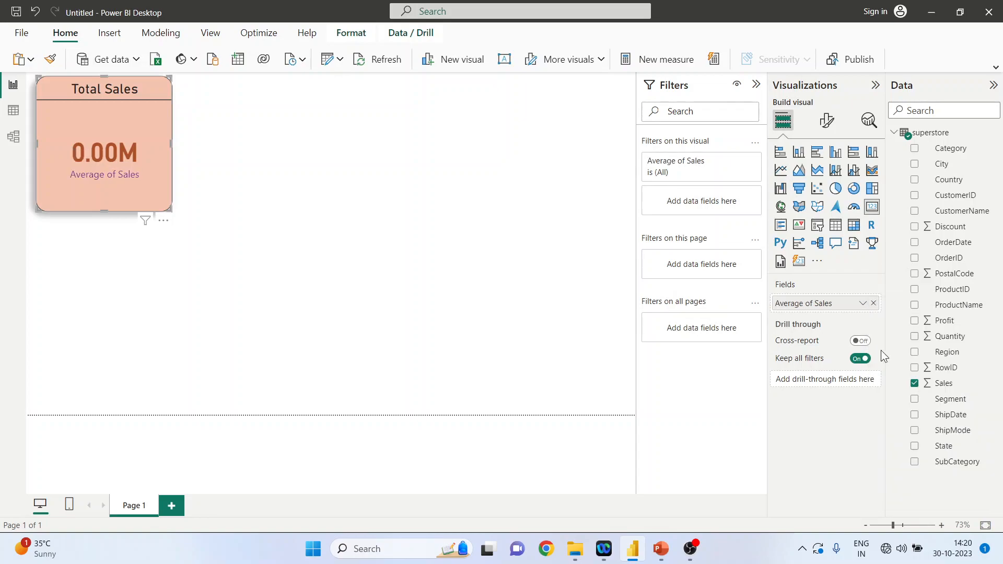
{"action": "left_click", "coordinate": [863, 303]}
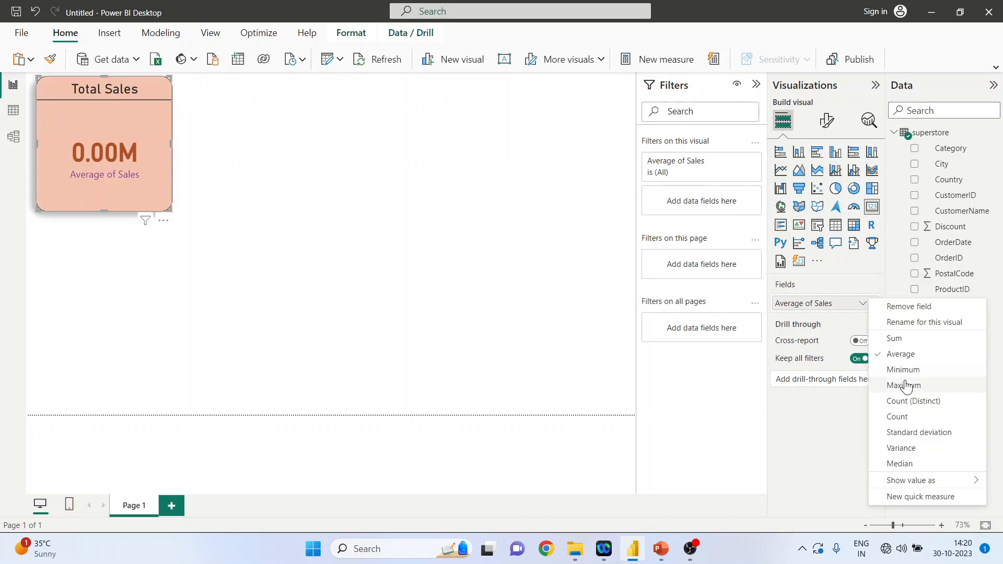
{"action": "left_click", "coordinate": [892, 371]}
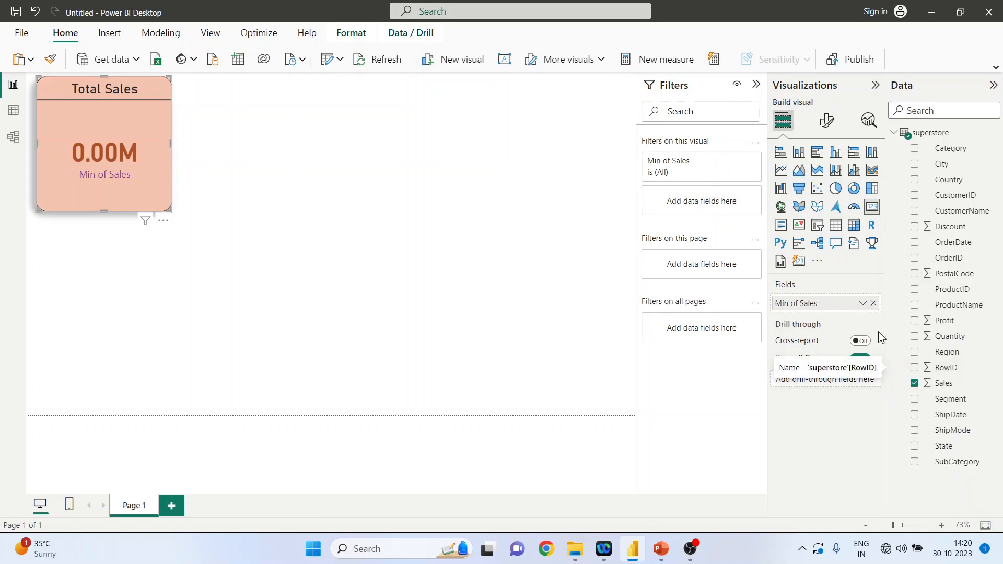
{"action": "left_click", "coordinate": [864, 304]}
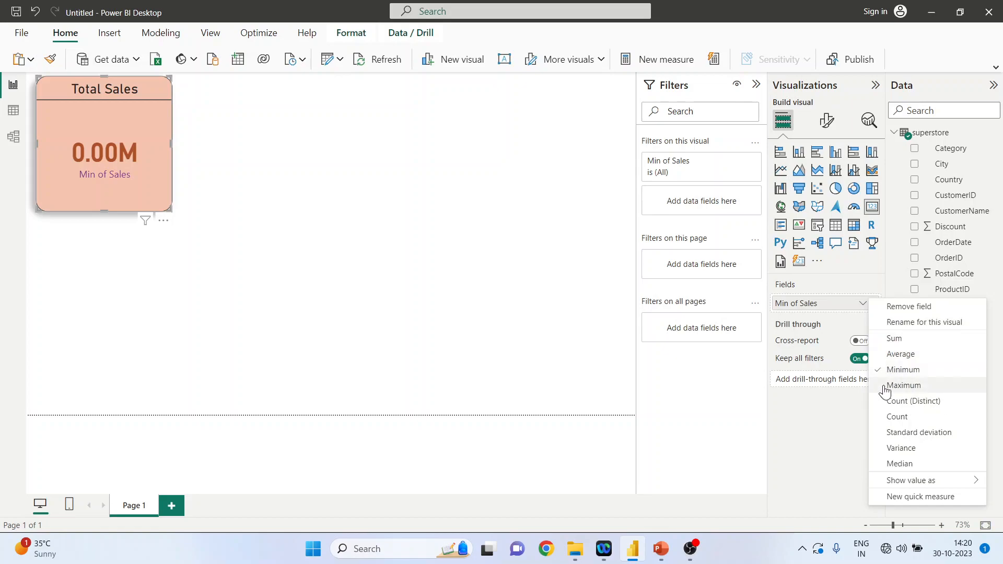
{"action": "left_click", "coordinate": [885, 385]}
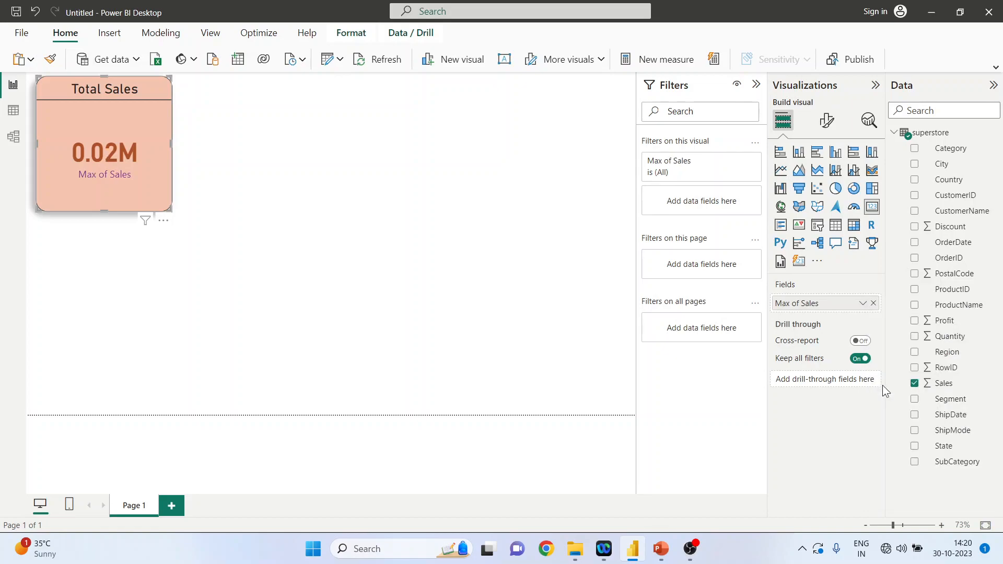
- Replace the card's Sales field with Category and summarize it by Last
{"action": "left_click", "coordinate": [873, 303]}
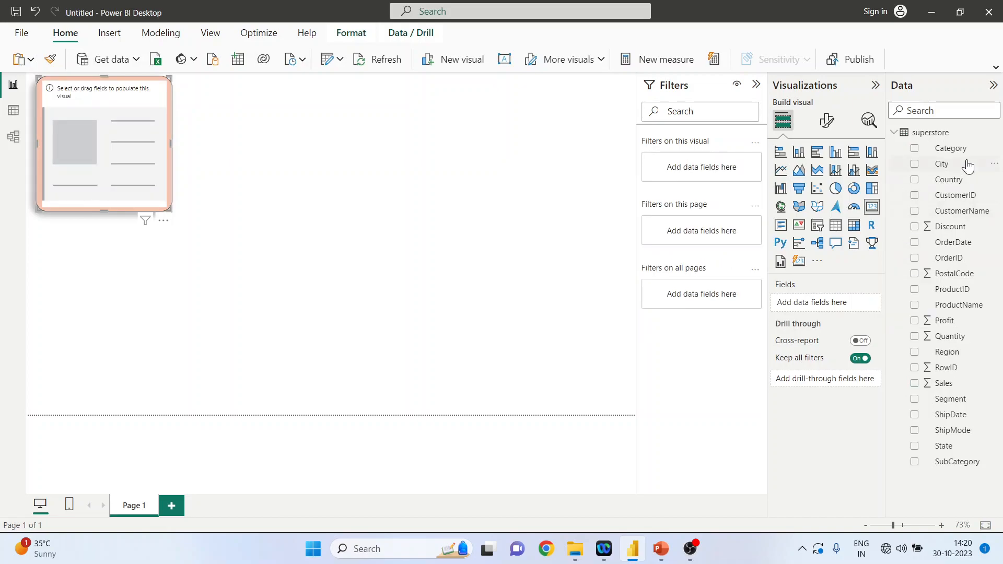
{"action": "left_click_drag", "start_coordinate": [953, 153], "coordinate": [836, 307]}
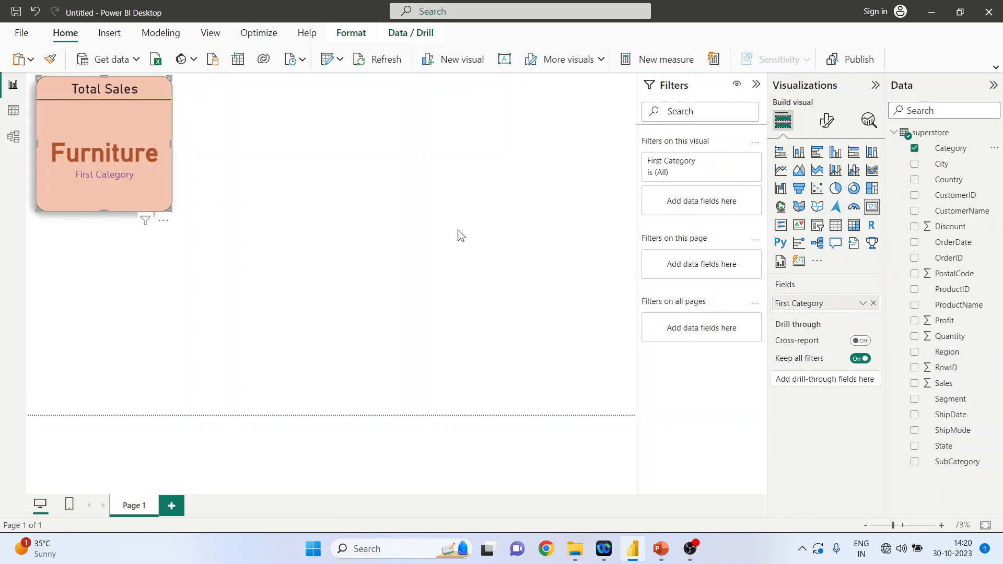
{"action": "left_click", "coordinate": [863, 304]}
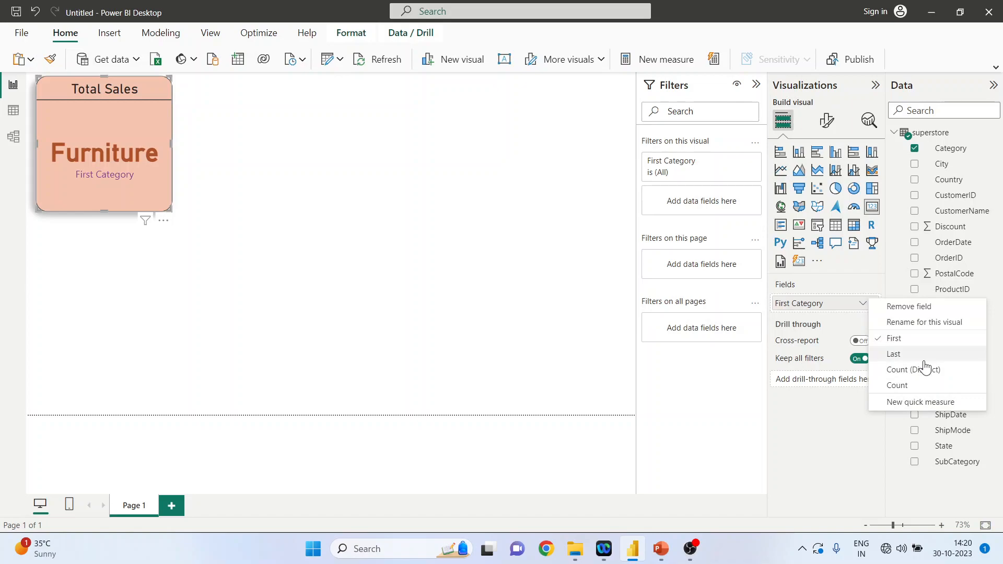
{"action": "left_click", "coordinate": [894, 355]}
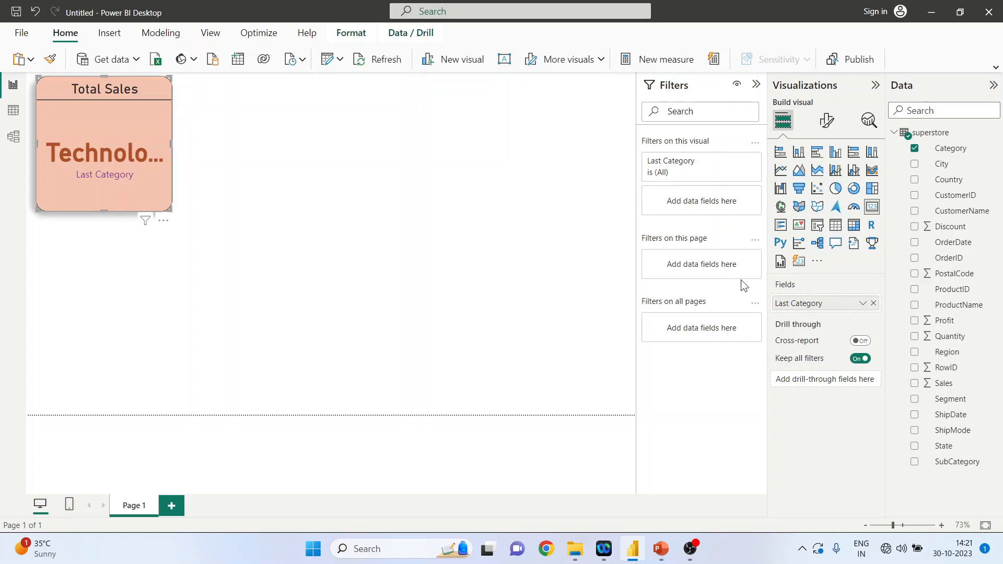
- Summarize the card's Category field by Count (Distinct)
{"action": "left_click", "coordinate": [863, 304]}
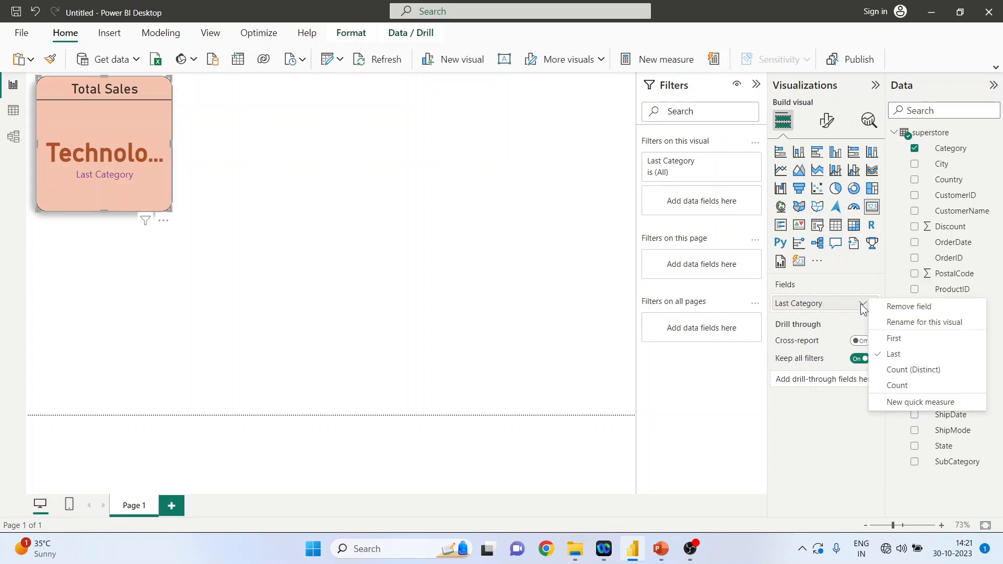
{"action": "left_click", "coordinate": [892, 374]}
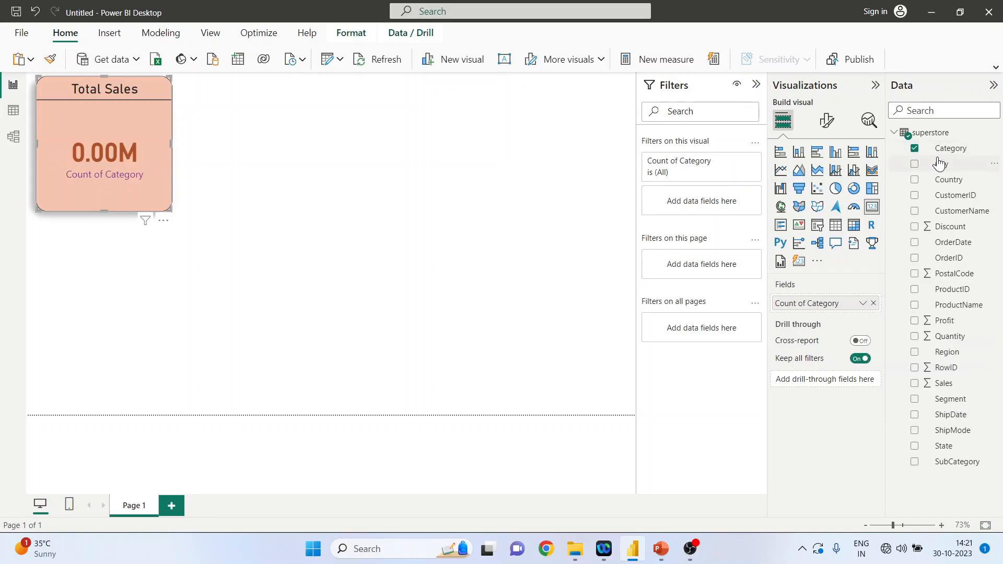
{"action": "left_click", "coordinate": [863, 303]}
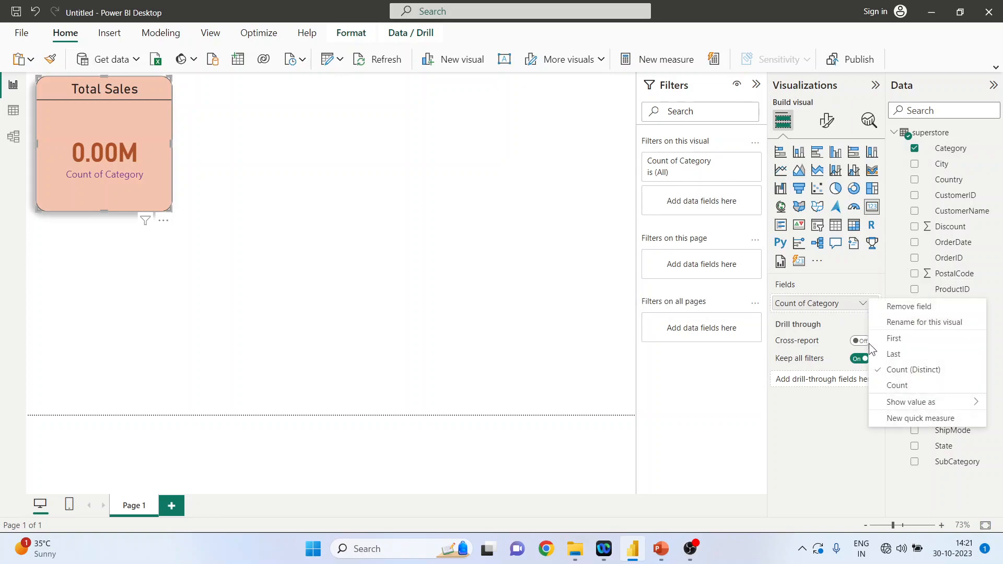
{"action": "left_click", "coordinate": [890, 371]}
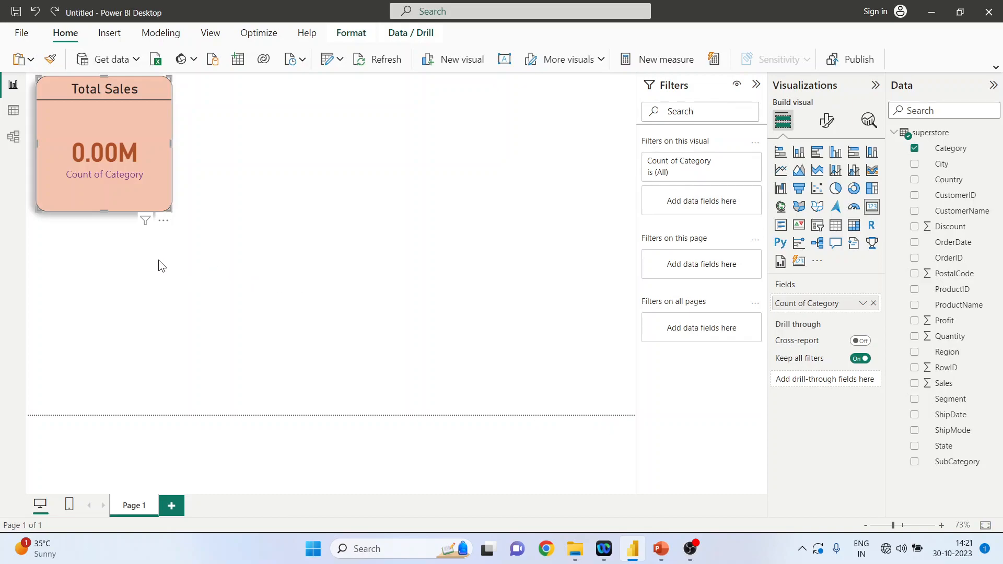
- Set the display units of the card's callout value to Auto
{"action": "left_click", "coordinate": [828, 123]}
{"action": "left_click", "coordinate": [779, 211]}
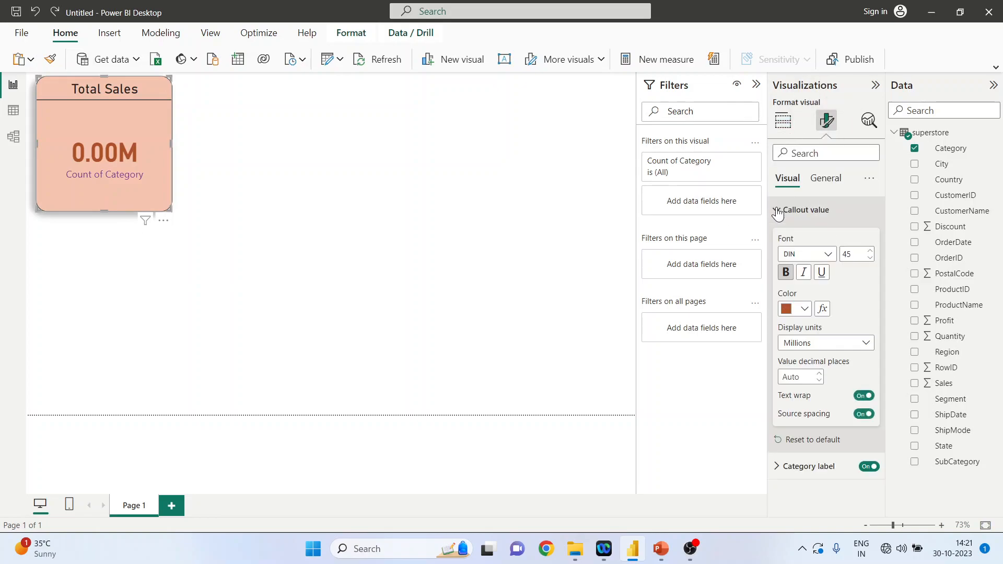
{"action": "left_click", "coordinate": [866, 345]}
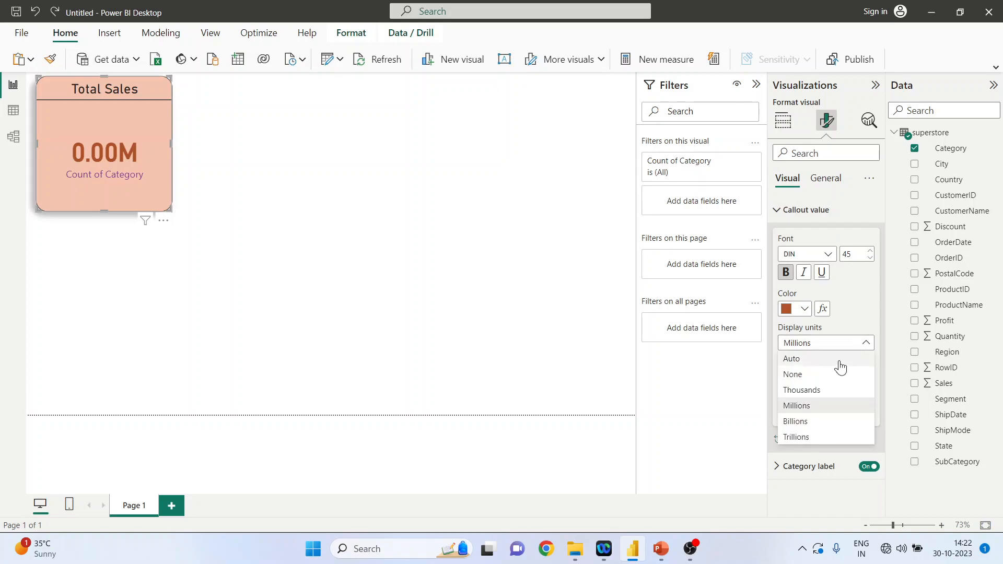
{"action": "left_click", "coordinate": [854, 359]}
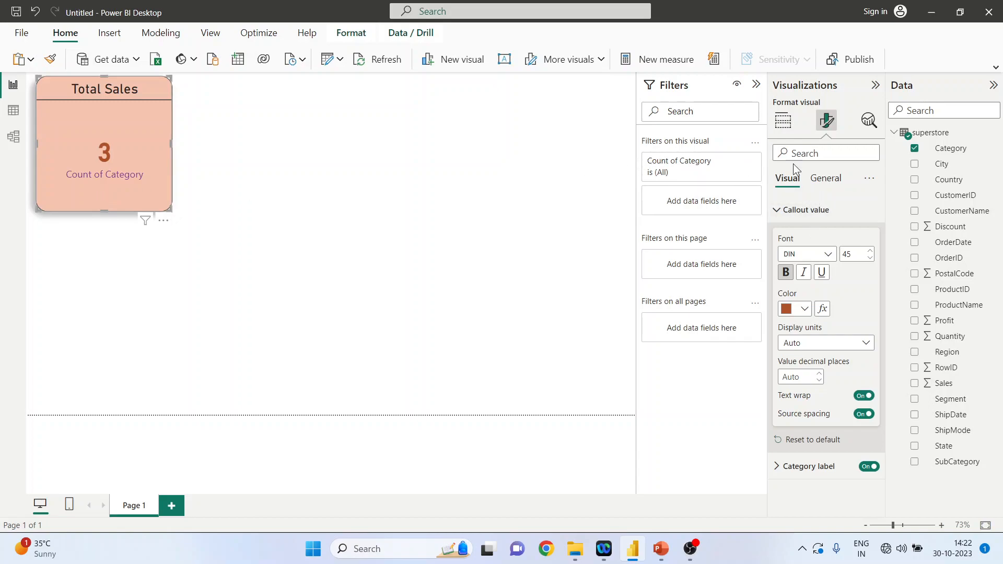
- Change the summarization of the card's Category field to Count
{"action": "left_click", "coordinate": [782, 121]}
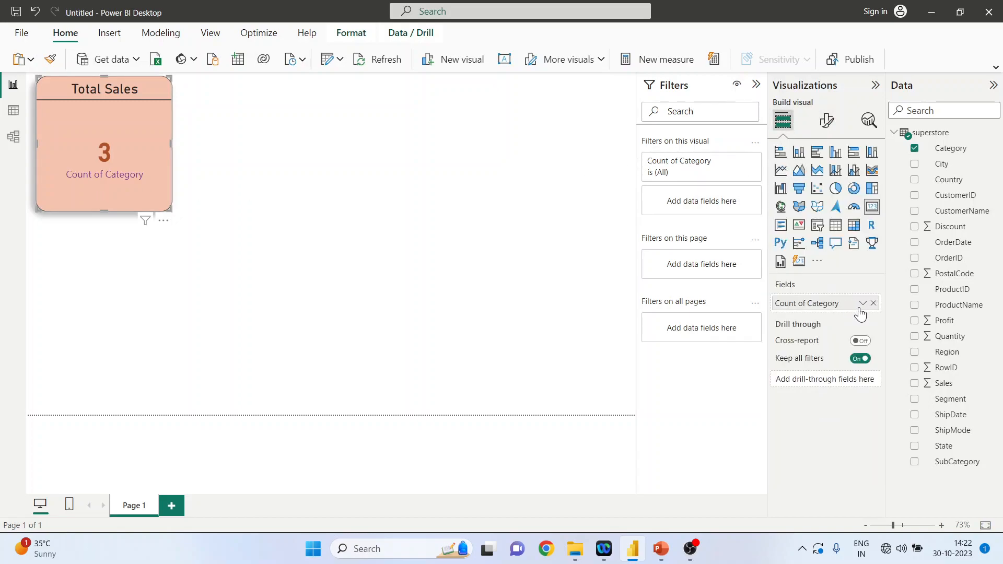
{"action": "left_click", "coordinate": [862, 304]}
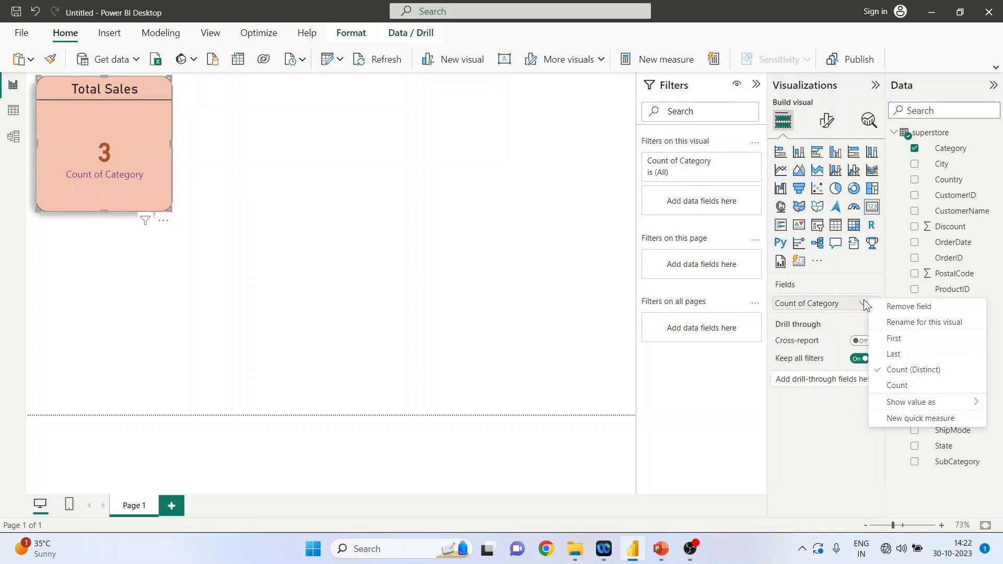
{"action": "left_click", "coordinate": [894, 387]}
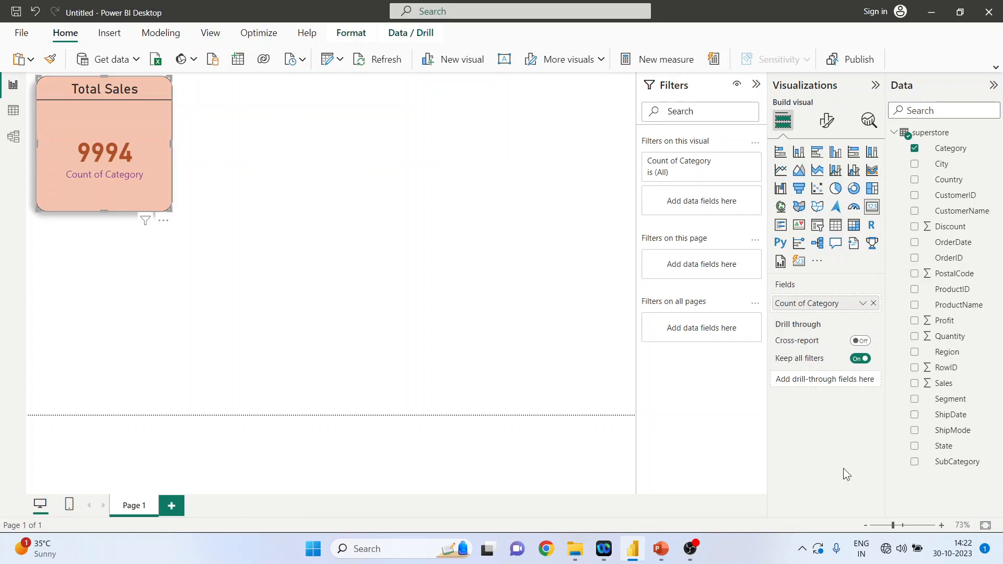
- Switch to the Power BI slide presentation in PowerPoint and show slide 2 as a full-screen slide show
{"action": "left_click", "coordinate": [658, 551]}
{"action": "left_click", "coordinate": [105, 240]}
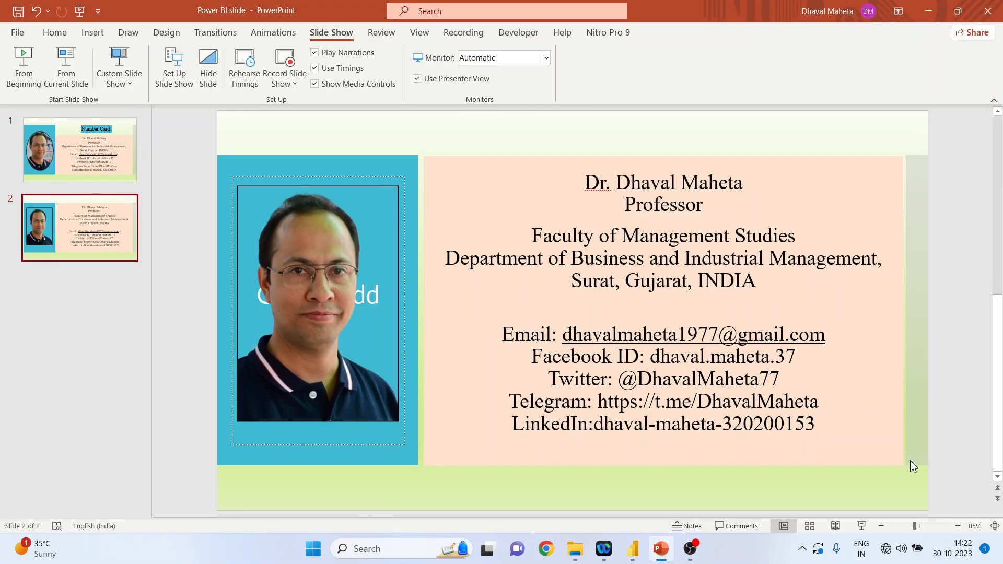
{"action": "left_click", "coordinate": [862, 526]}
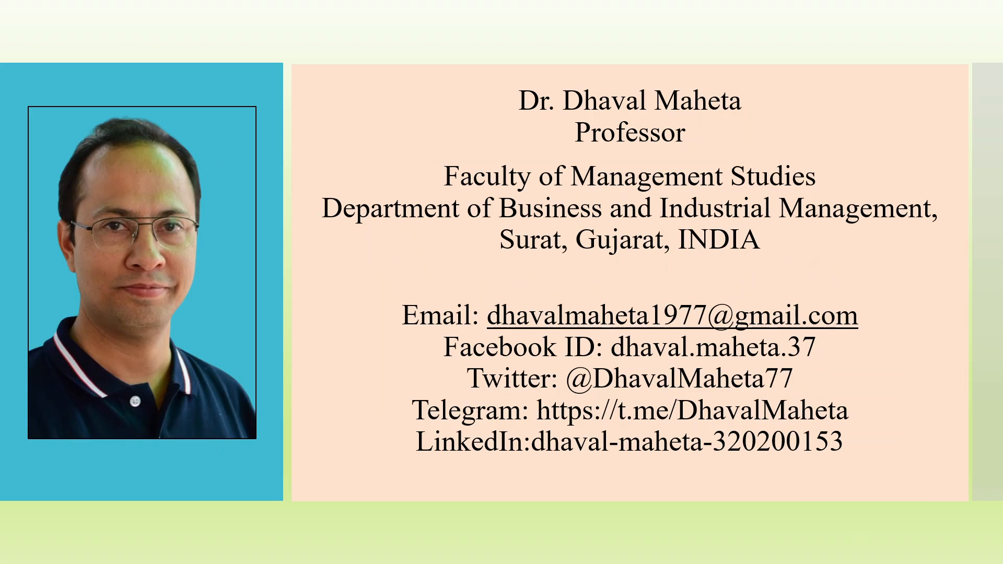